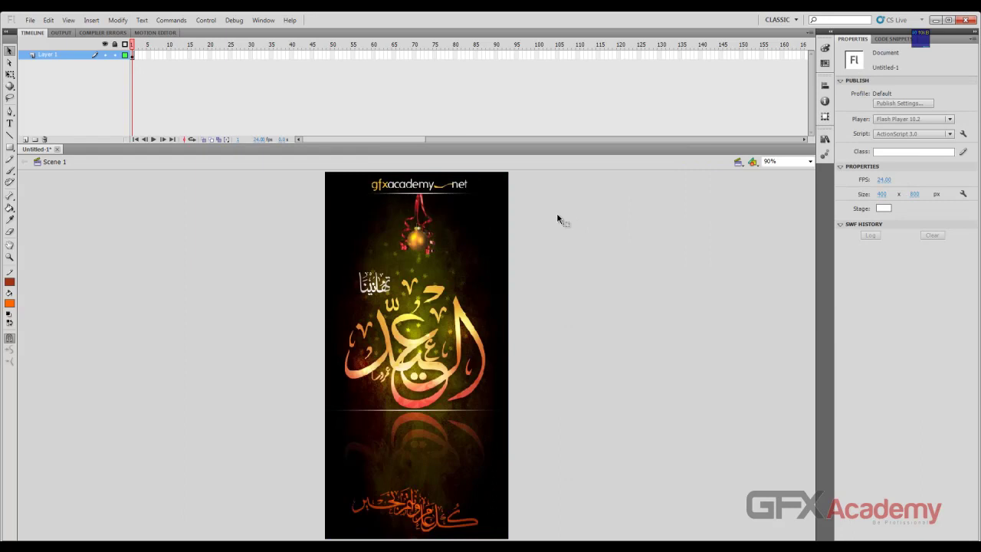
Test the movie to preview the greeting image, and close the preview window.
key(ctrl+Return)
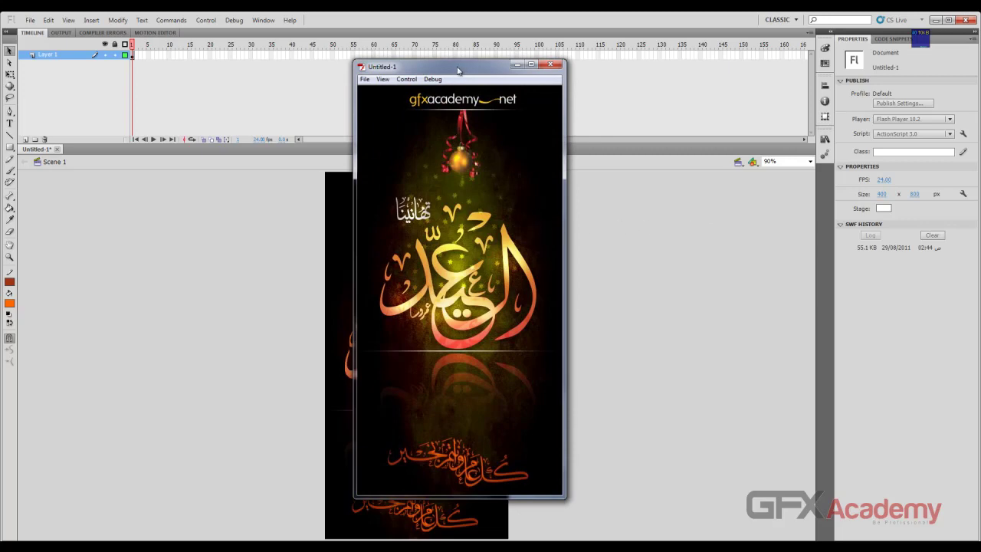
drag(457, 71, 440, 57)
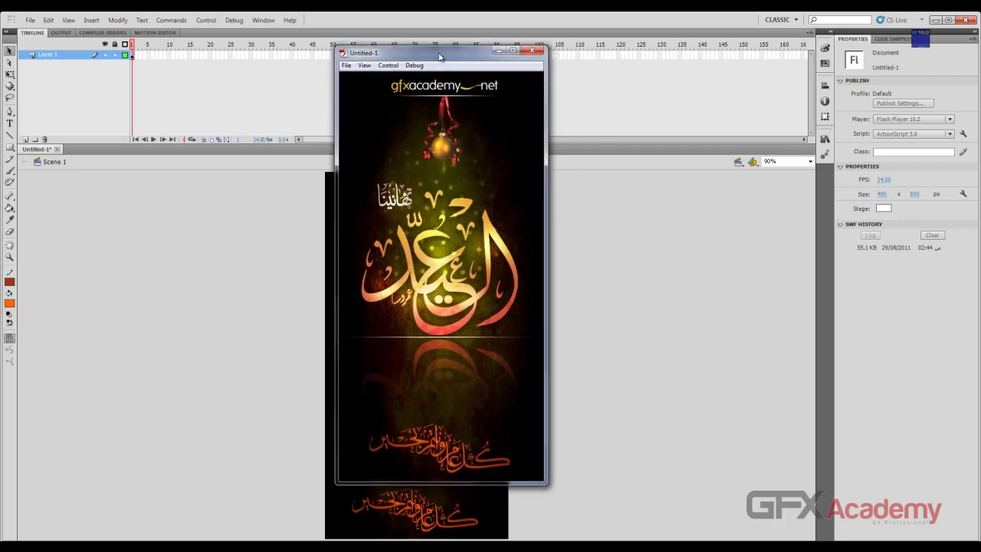
click(534, 52)
Inspect the bitmap's properties on the stage and preview 4d9924386b.png in the library.
click(428, 238)
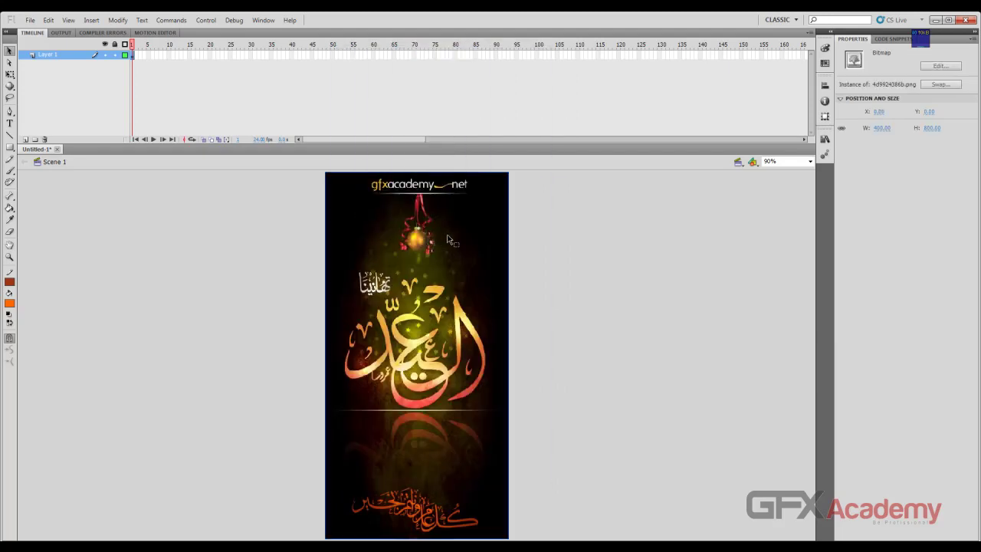
click(556, 223)
click(465, 219)
click(825, 139)
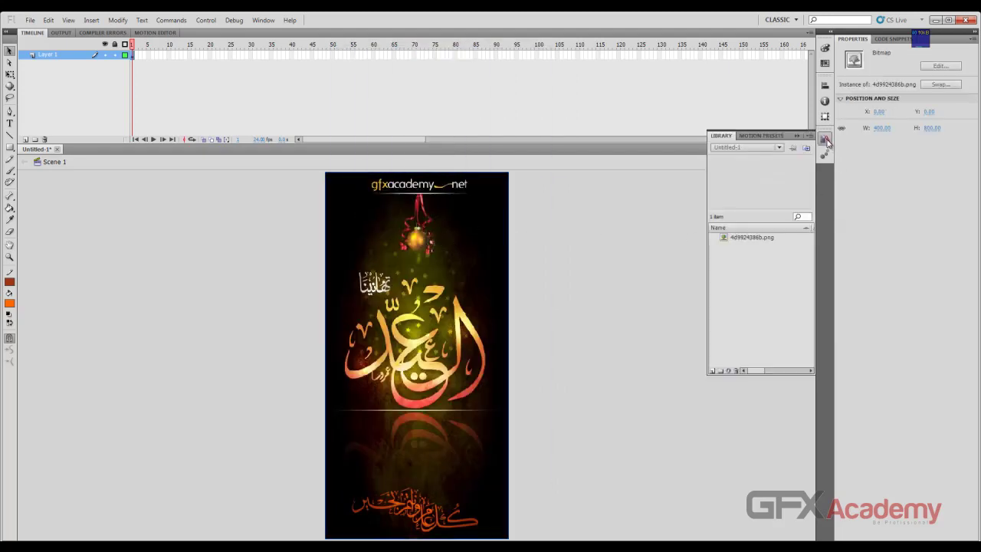
click(726, 239)
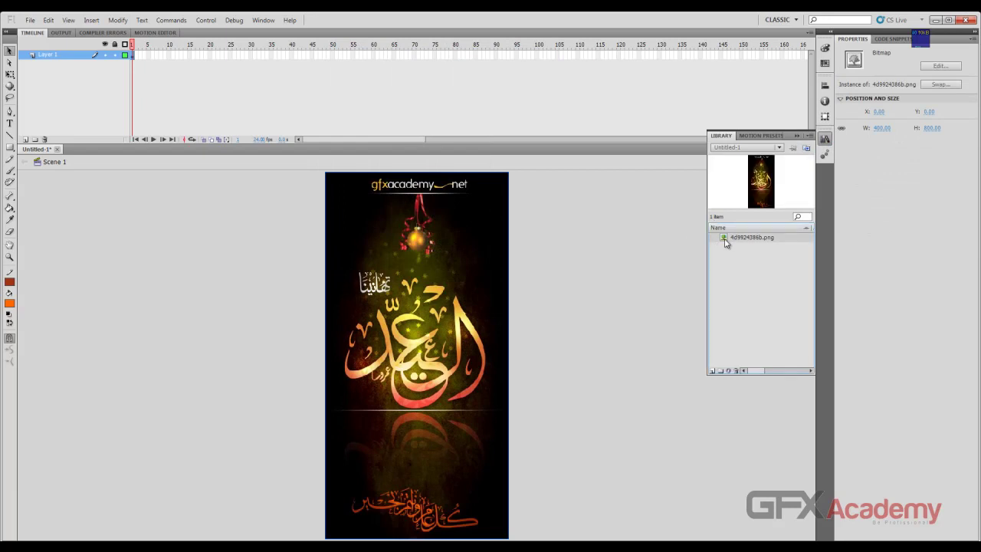
click(664, 242)
Delete the greeting image from the stage and remove 4d9924386b.png from the library.
click(464, 245)
key(Delete)
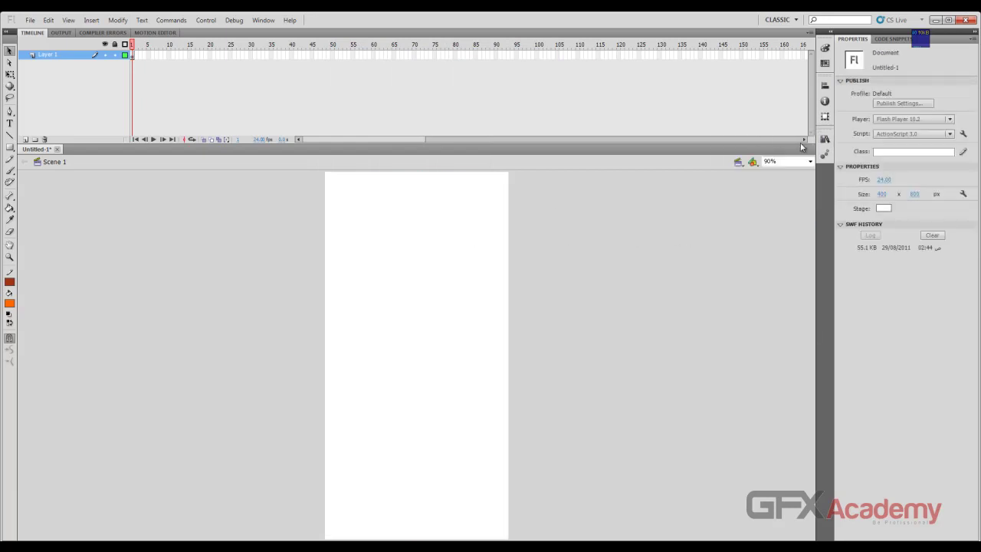
click(825, 139)
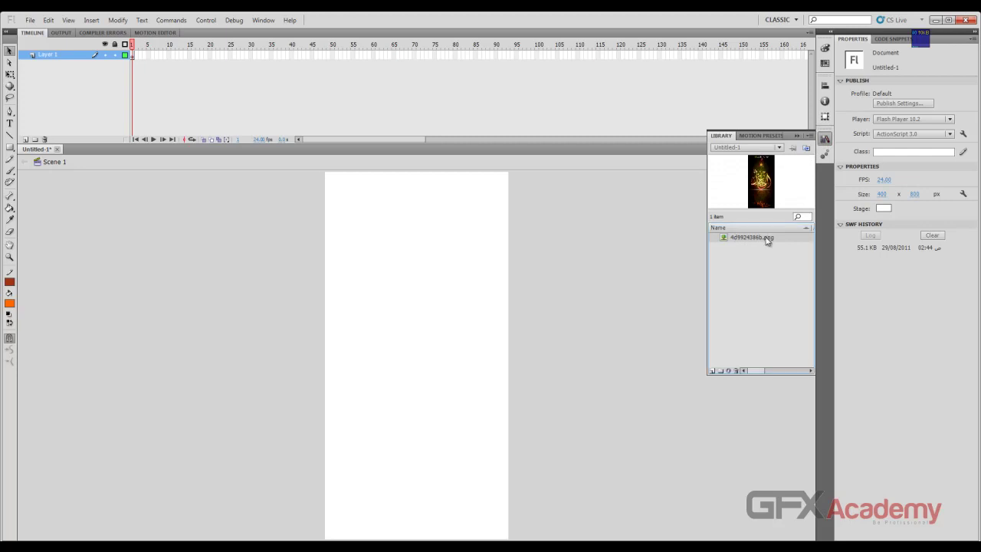
key(Delete)
click(521, 247)
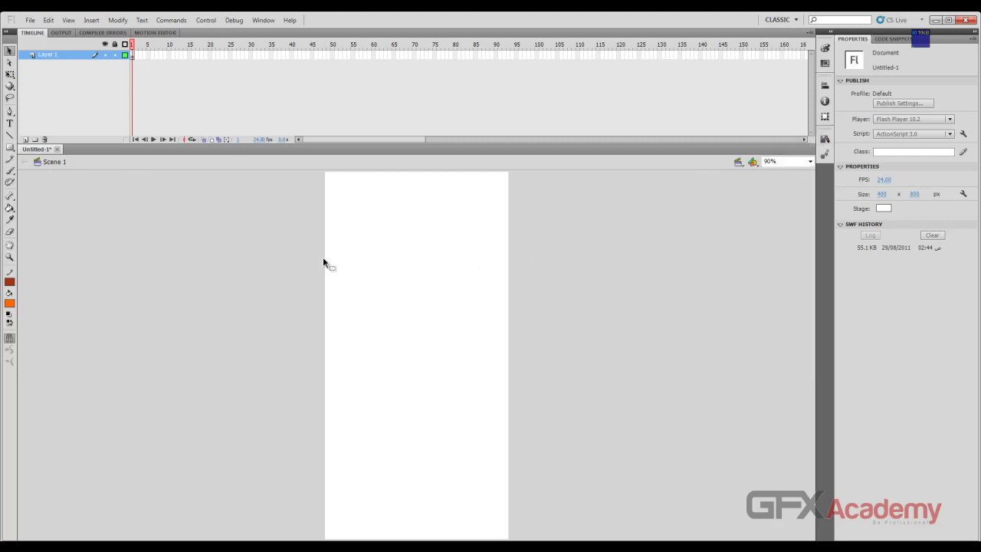
Import the 4d9924386b image from the Desktop into the library only.
click(30, 20)
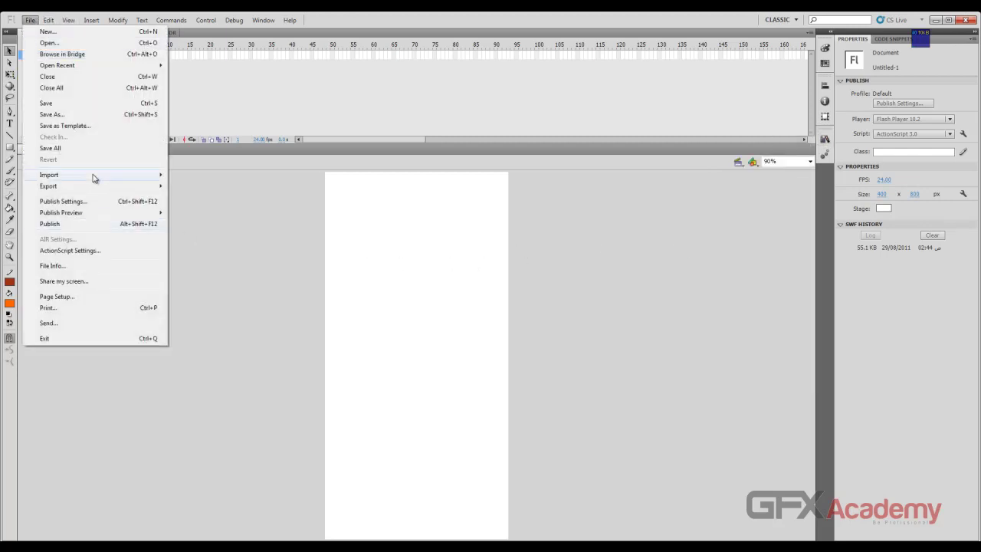
mouse_move(95, 175)
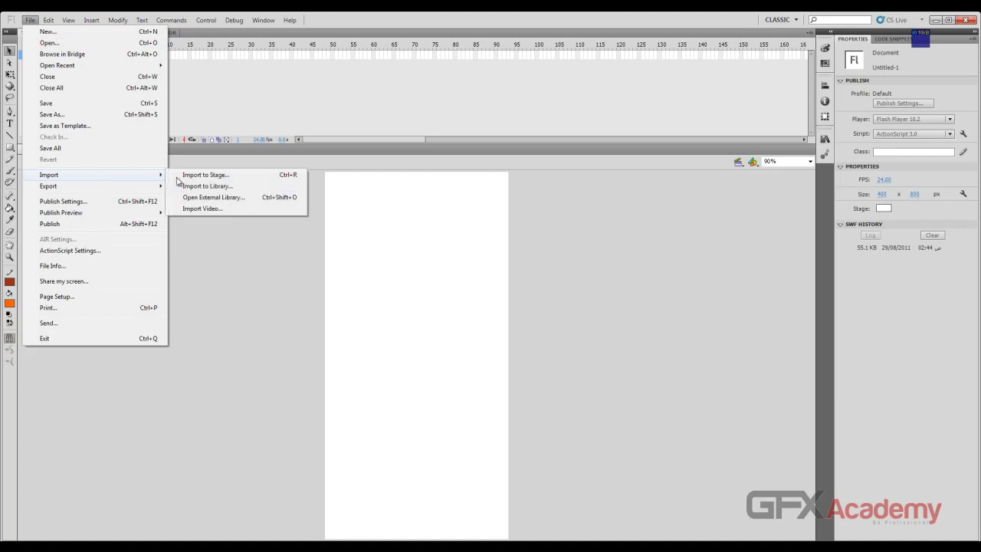
click(229, 188)
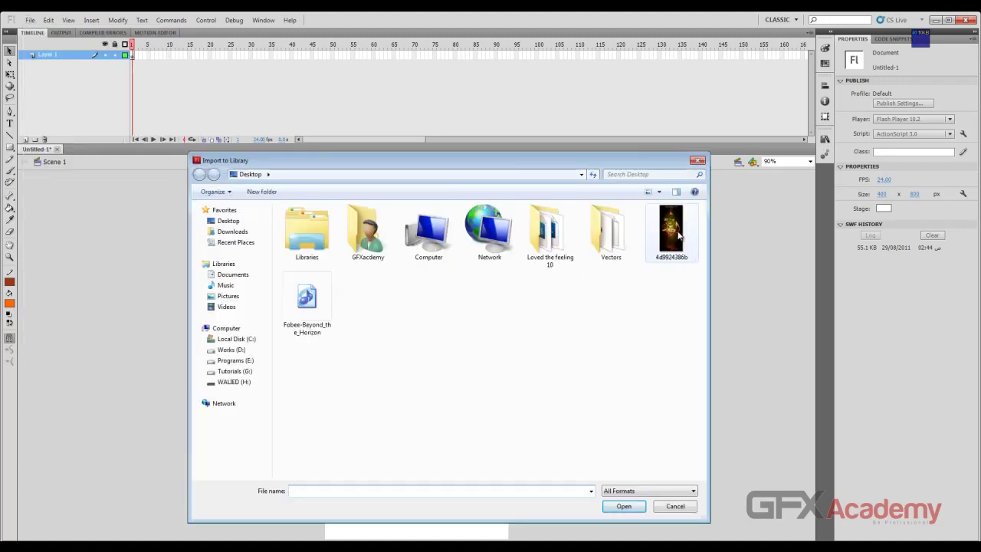
click(678, 239)
double_click(678, 239)
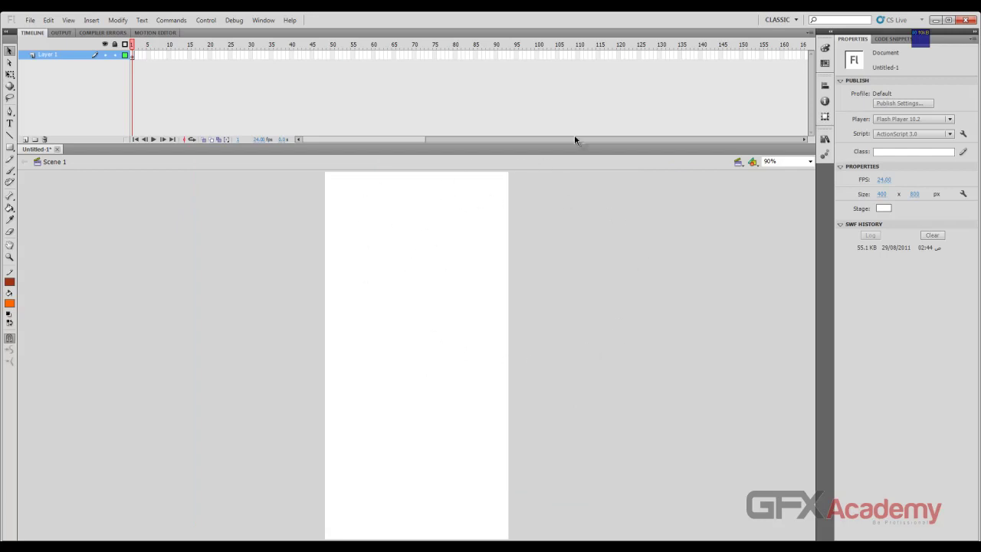
Place 4d9924386b.png from the library on the stage, aligned to the stage's left edge and vertical center.
click(825, 139)
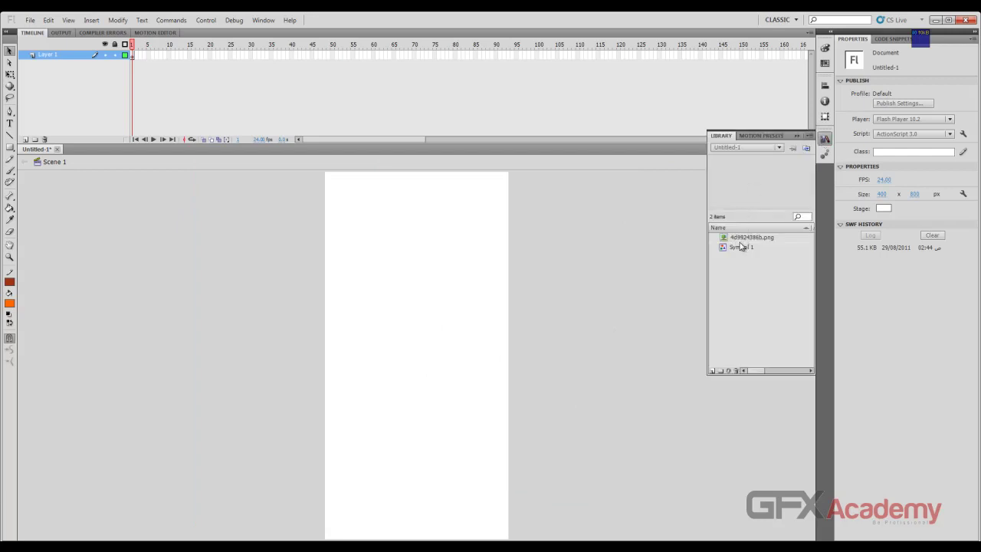
click(735, 239)
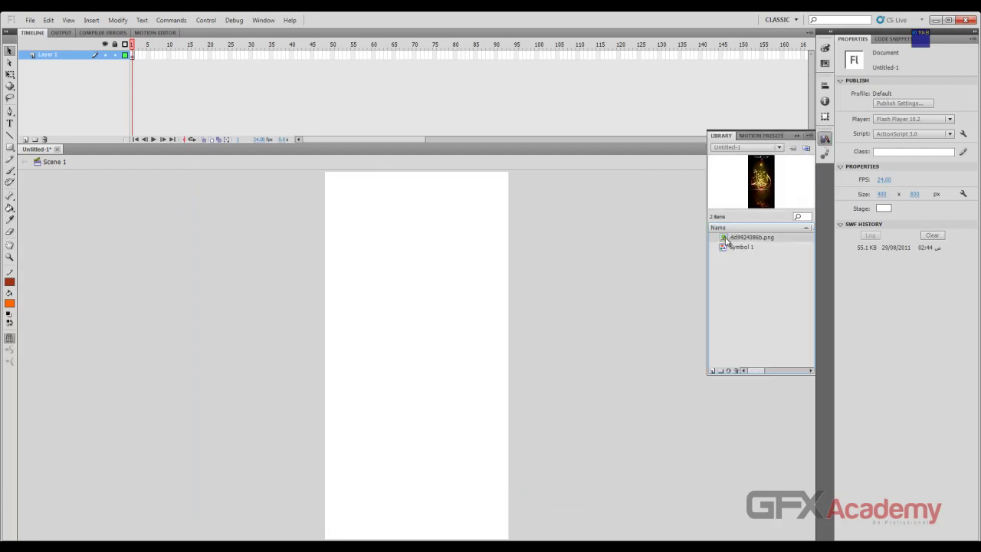
drag(724, 242, 423, 356)
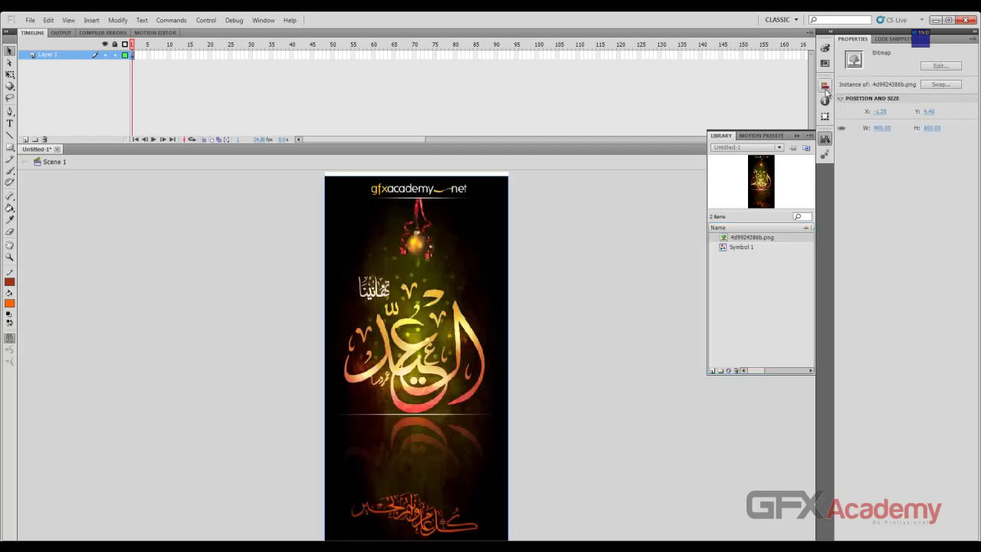
click(825, 85)
click(723, 107)
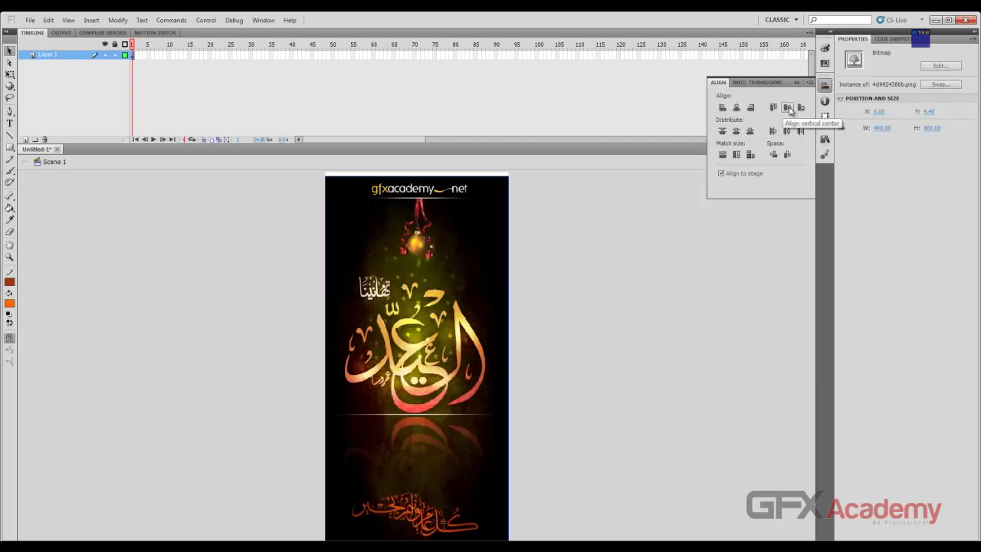
click(787, 107)
click(580, 266)
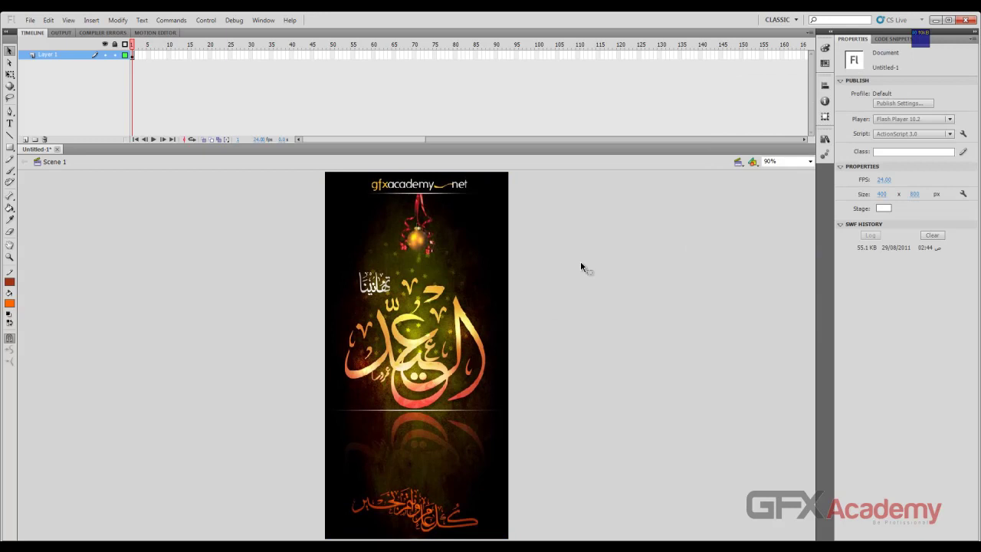
Delete the greeting image from the stage and remove both 4d9924386b.png and Symbol 1 from the library.
click(471, 258)
key(Delete)
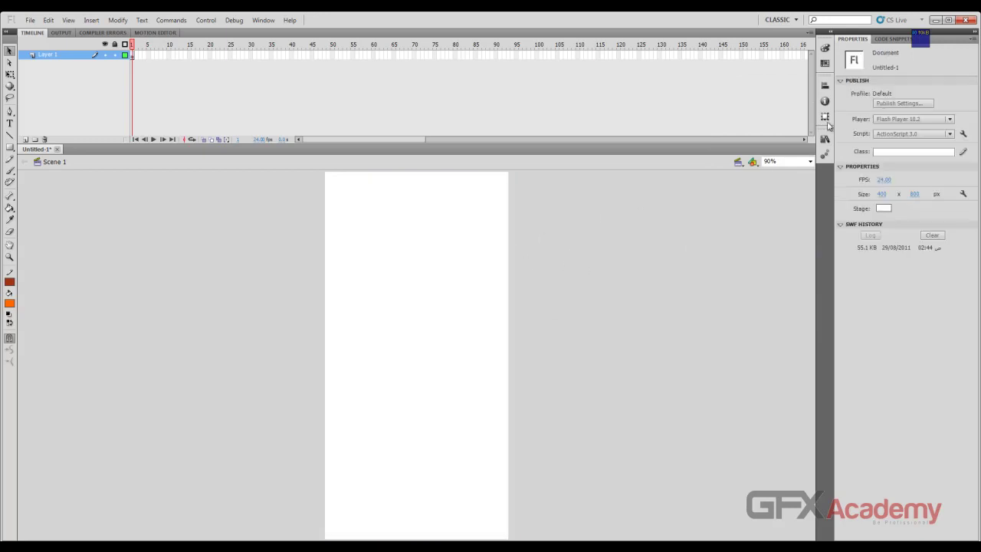
click(826, 139)
key(Delete)
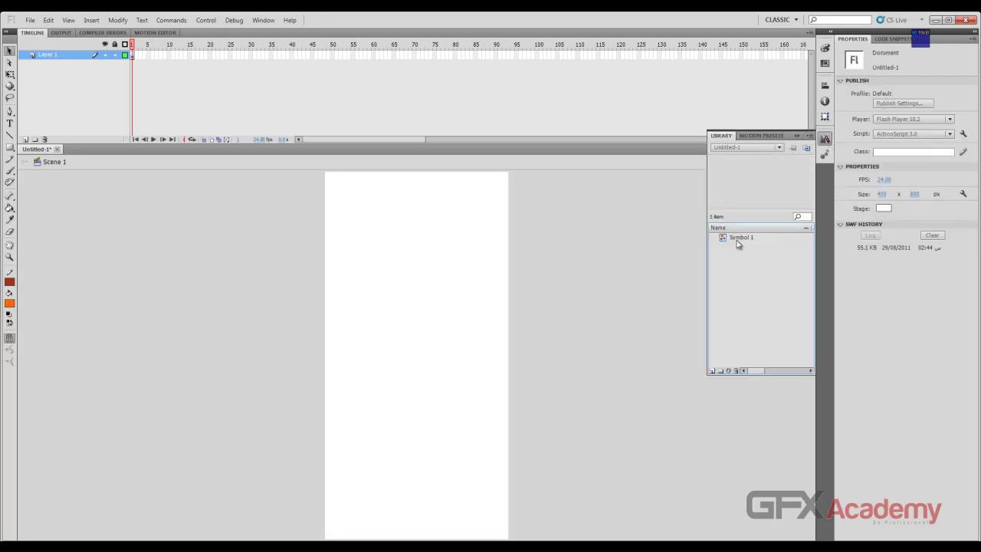
key(Delete)
click(428, 268)
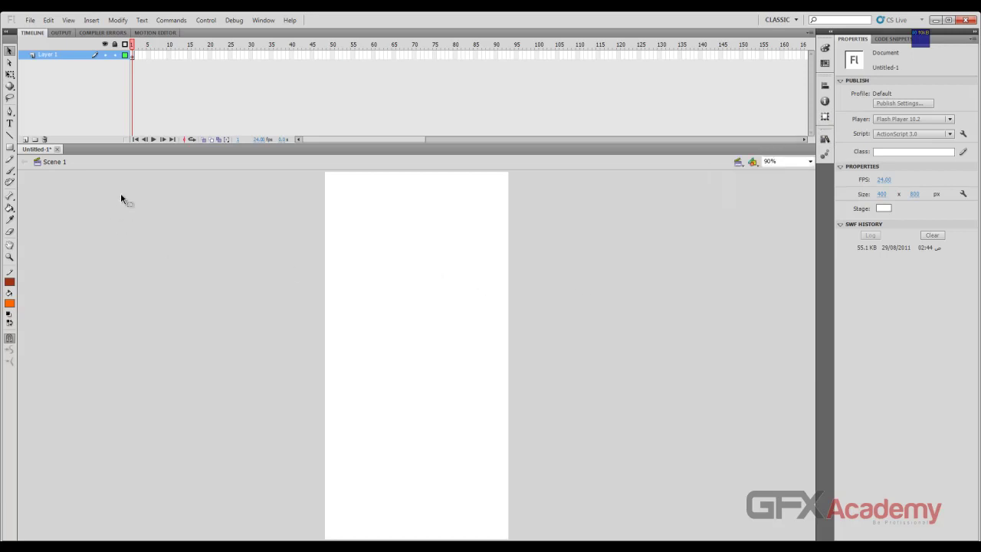
Import 008_SQ03-01.psd from the "Loved the feeling 10" folder to the stage as Flash layers placed at their original position.
click(30, 20)
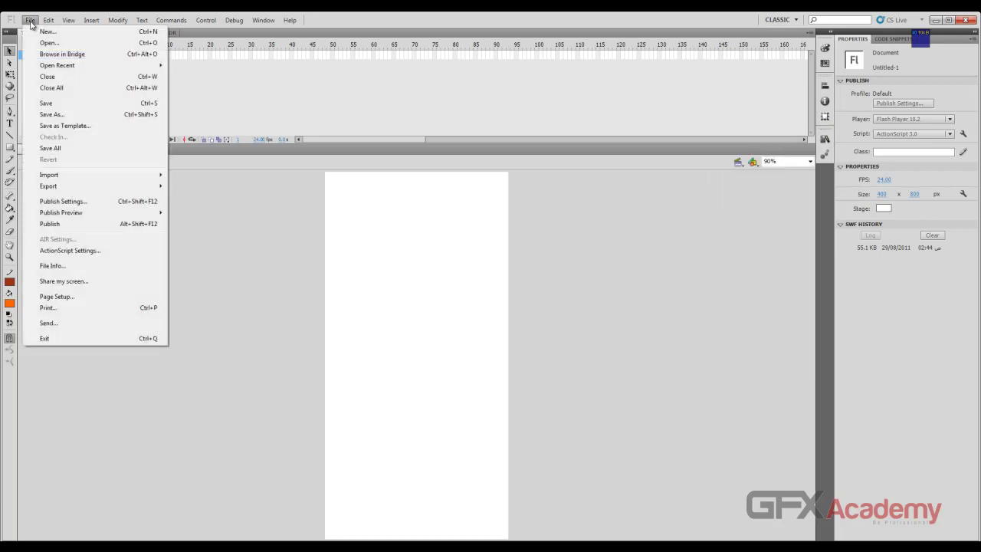
mouse_move(90, 178)
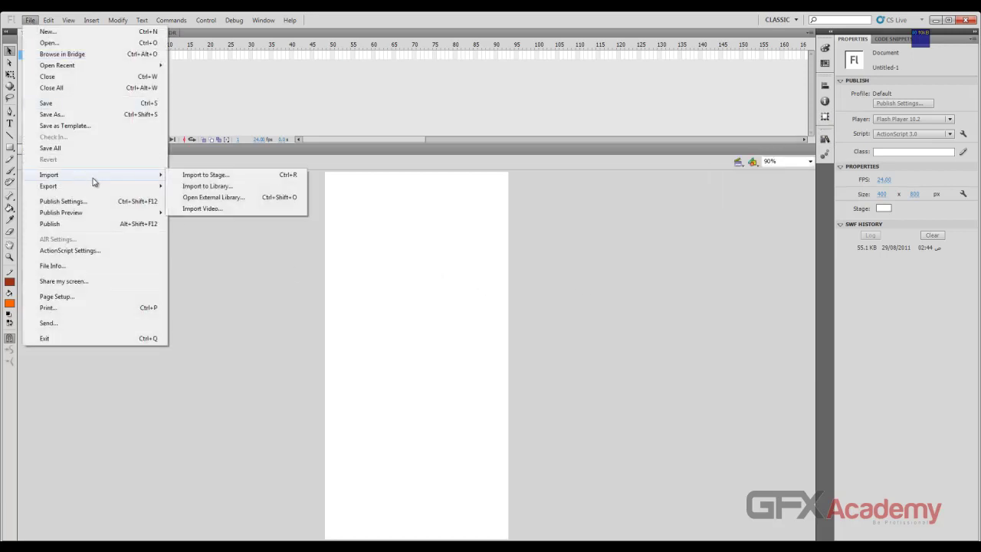
click(228, 178)
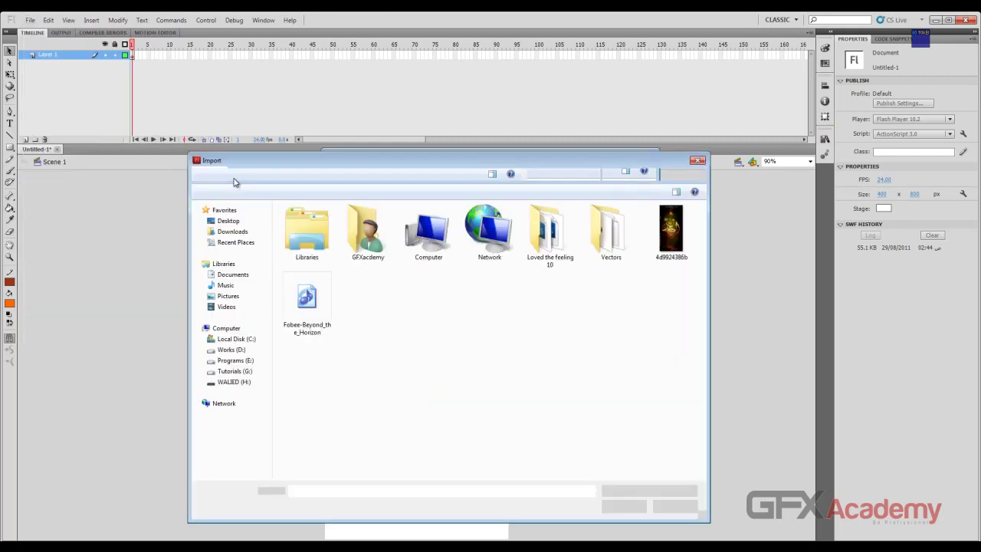
double_click(571, 252)
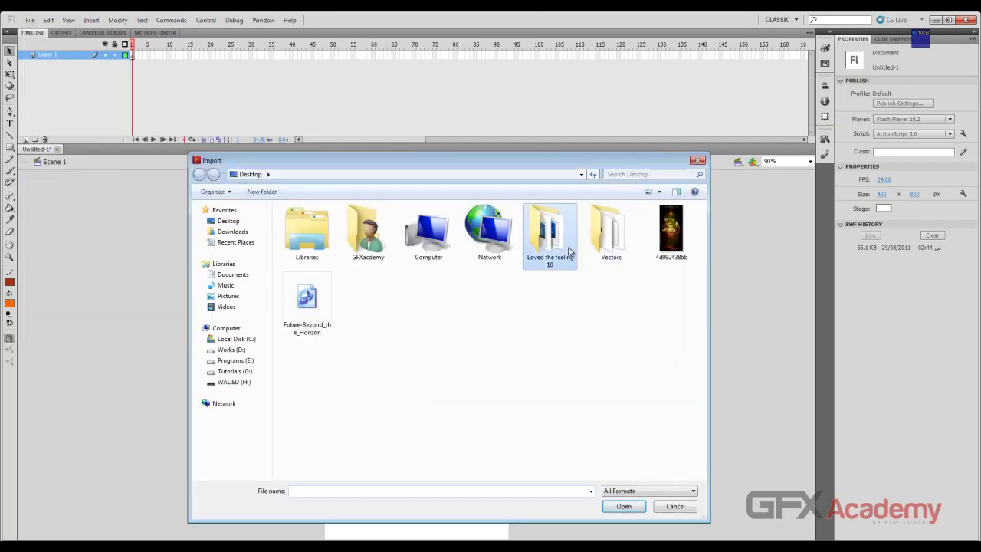
click(312, 233)
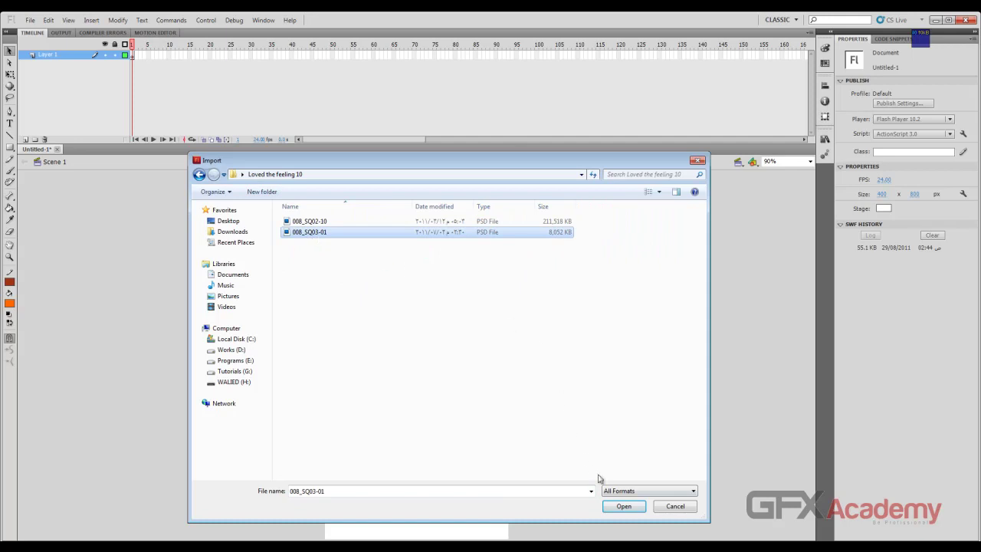
click(623, 509)
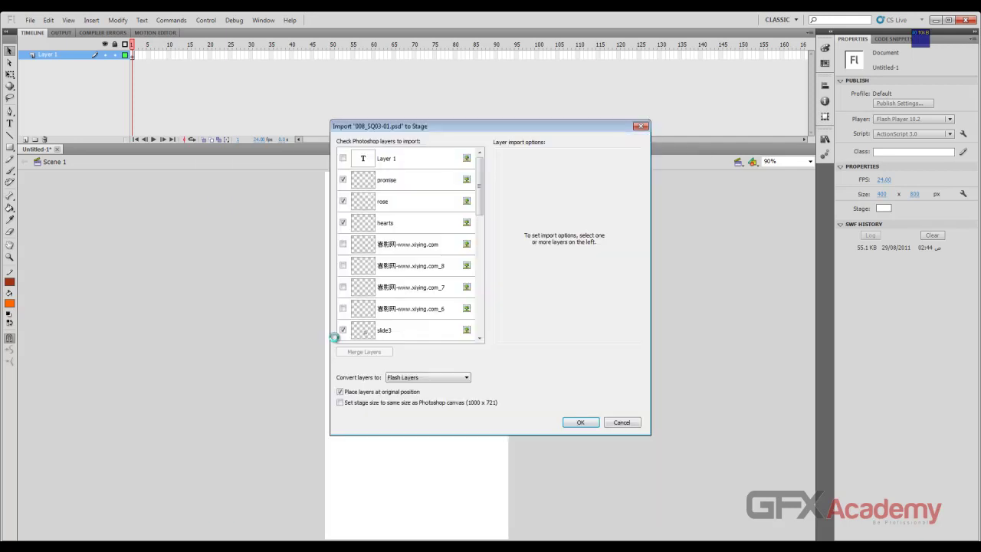
mouse_move(481, 171)
mouse_down()
mouse_move(482, 253)
mouse_move(485, 169)
mouse_up()
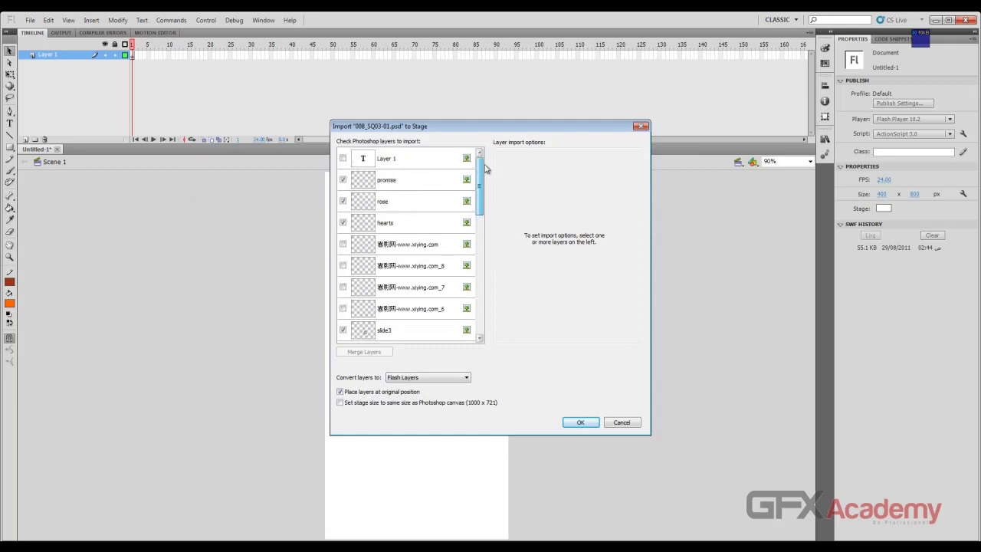
click(581, 423)
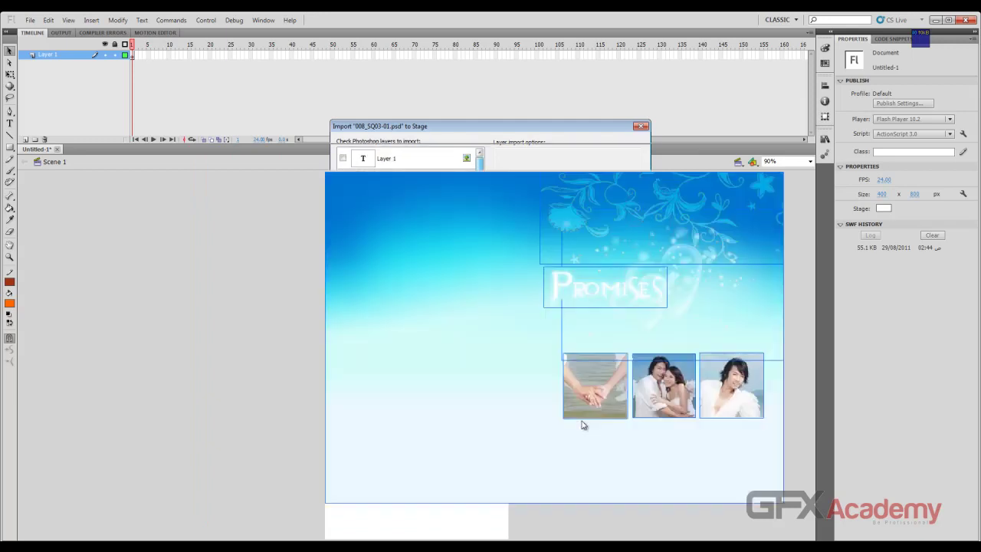
Delete the blue background bitmap from the stage and undo the deletion.
click(148, 310)
click(346, 299)
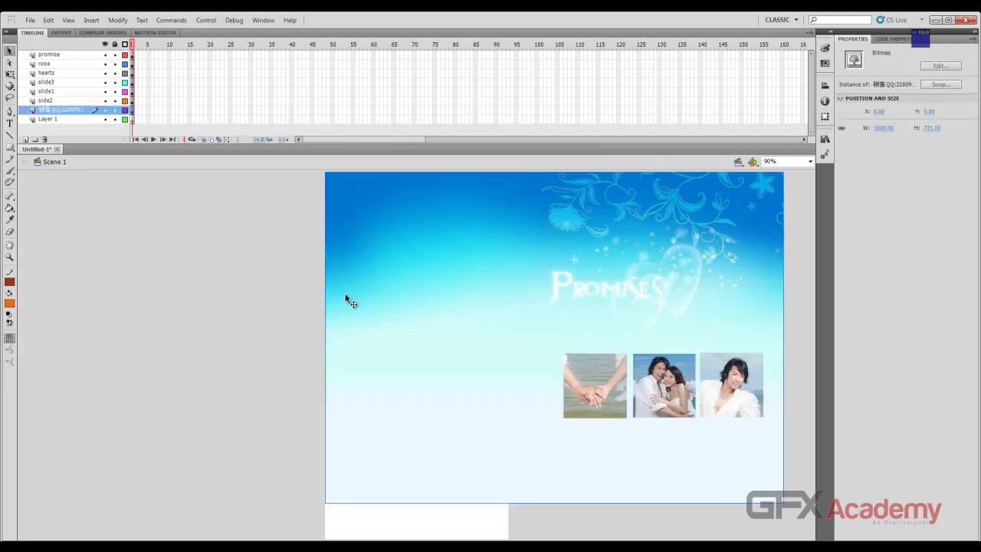
key(Delete)
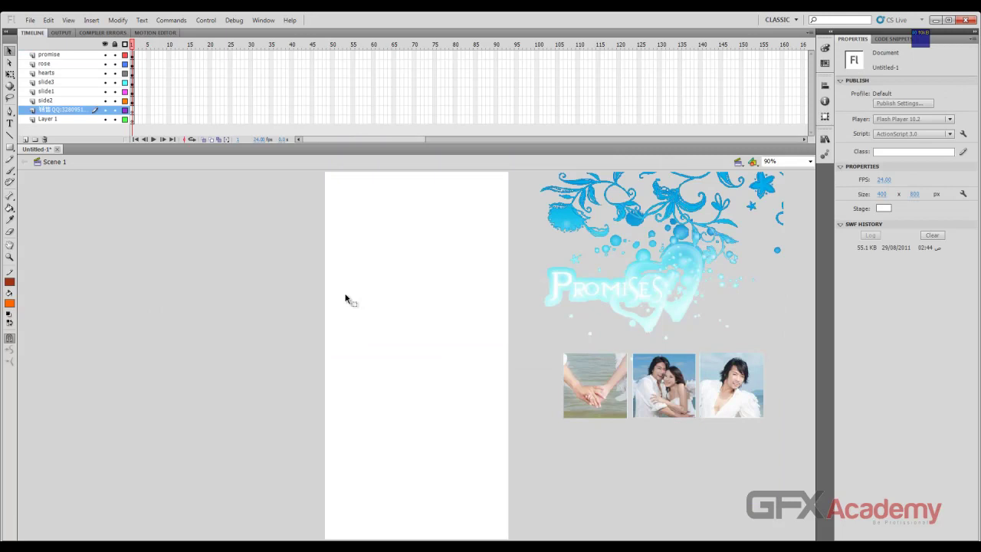
key(ctrl+z)
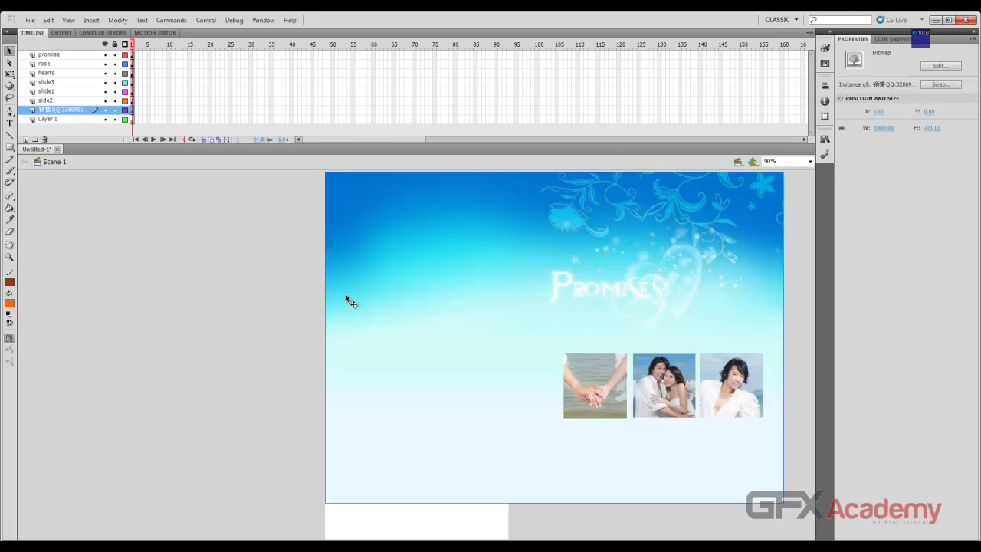
Delete all the imported Photoshop artwork from the stage.
drag(247, 229, 814, 502)
key(Delete)
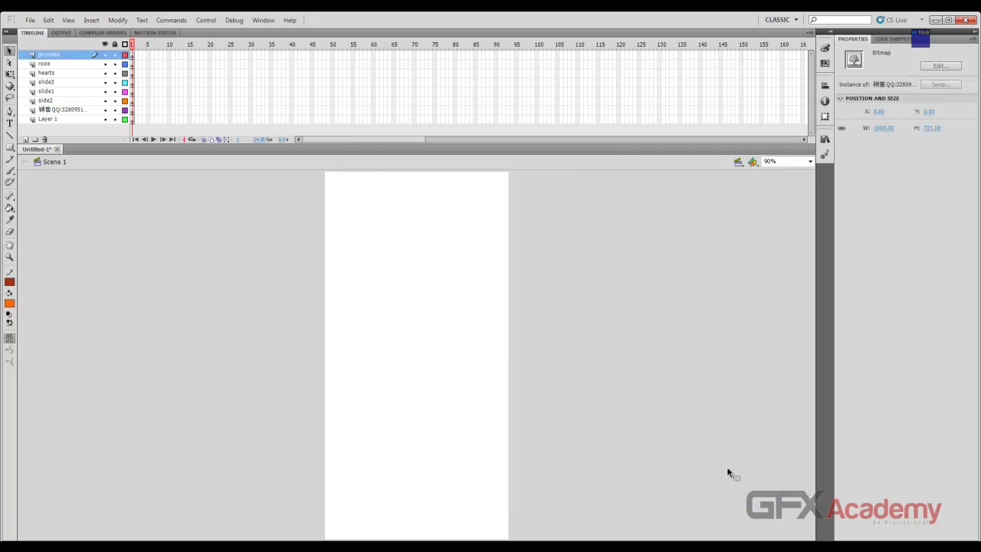
Examine each of the imported bitmaps inside the library's 008_SQ03-01.psd Assets folder.
click(825, 140)
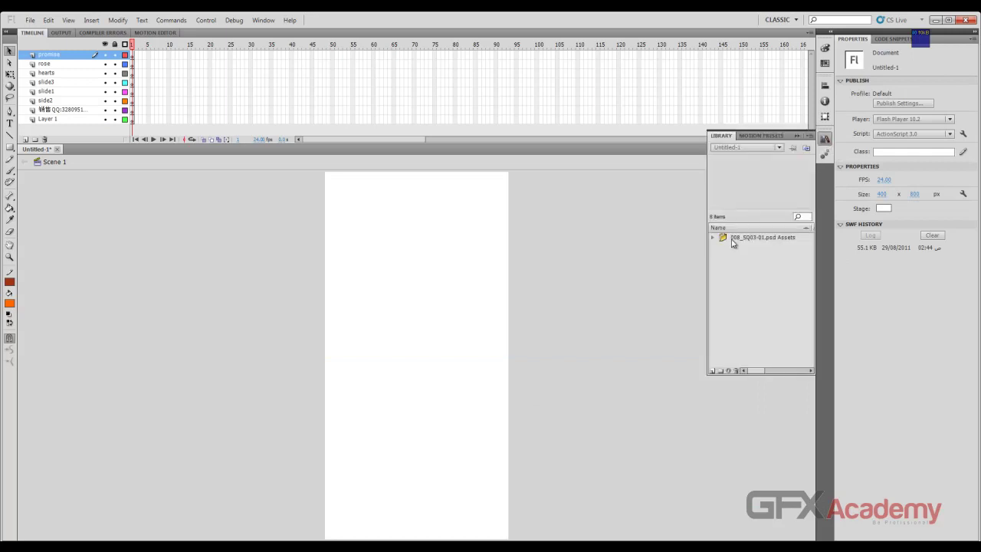
click(714, 238)
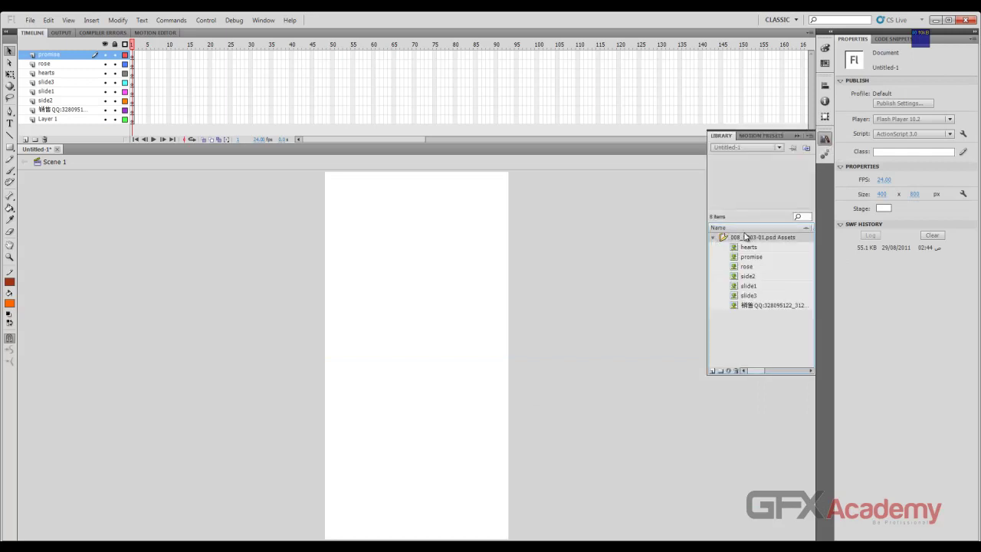
click(745, 247)
click(746, 257)
click(747, 266)
click(747, 276)
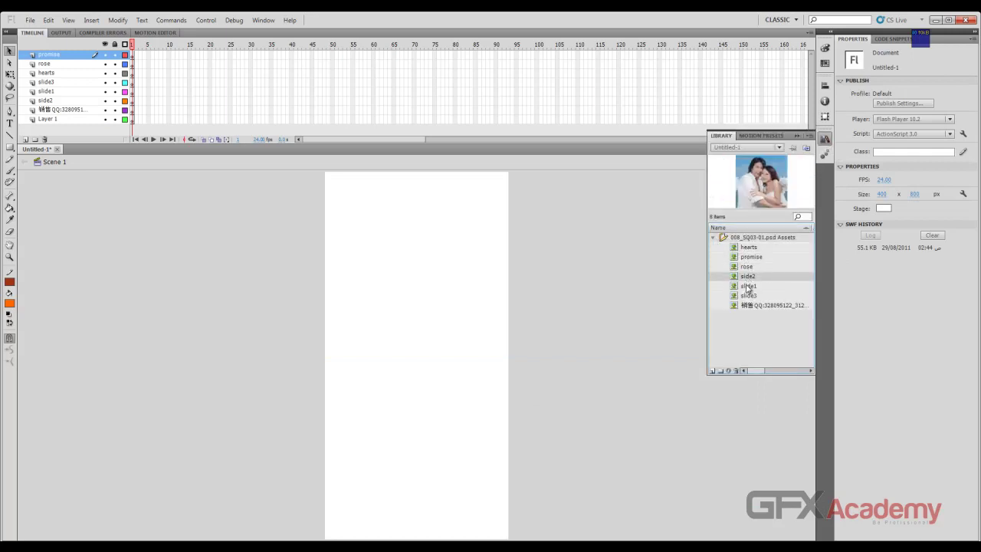
click(747, 286)
click(748, 295)
click(747, 305)
Collapse the 008_SQ03-01.psd Assets folder and delete it from the library.
click(713, 238)
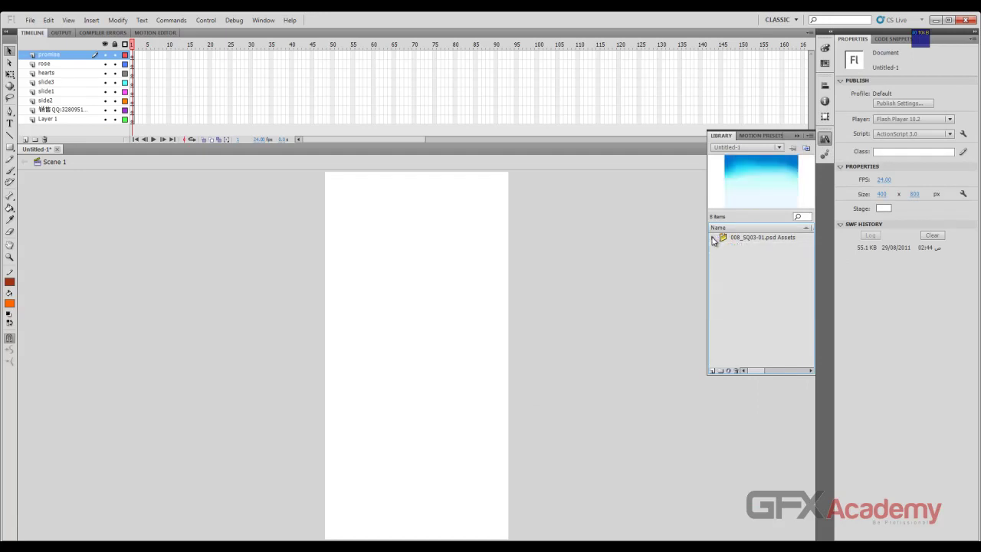
click(739, 374)
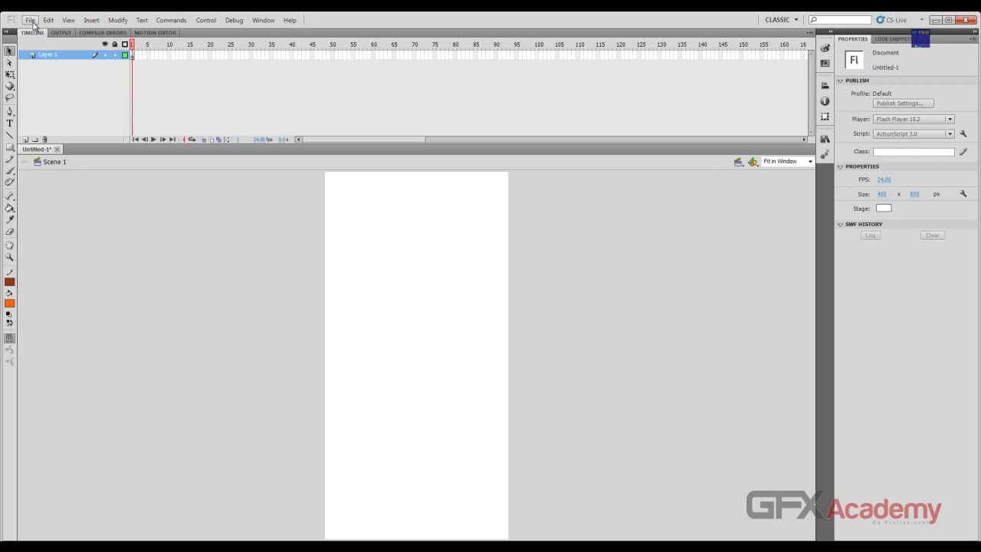
Import the image 4d9924386b from the Desktop into the document's library only.
click(31, 20)
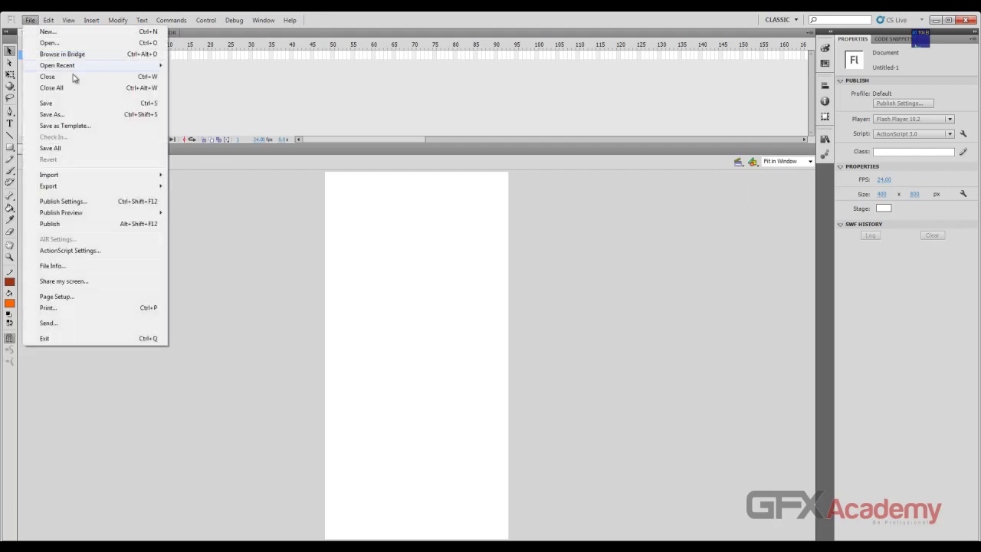
mouse_move(90, 175)
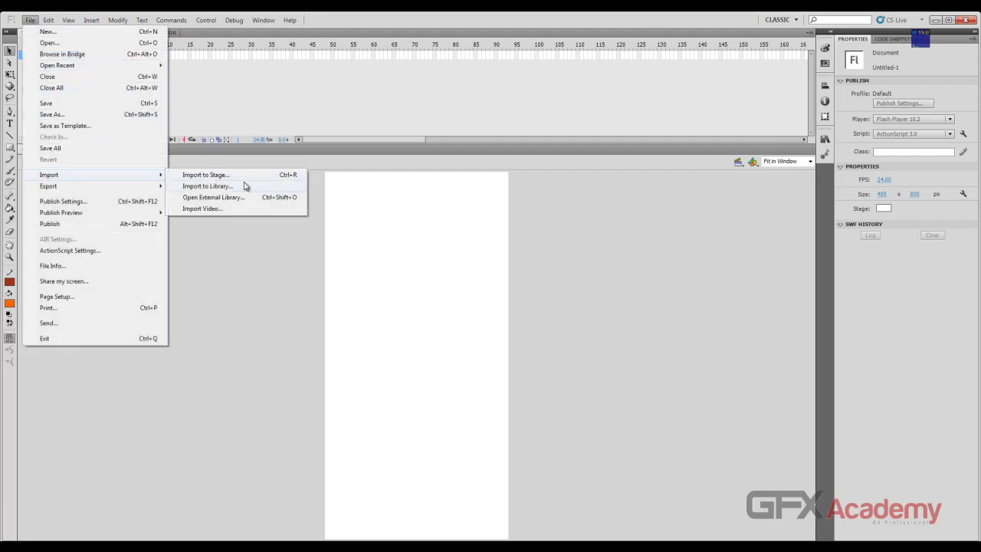
click(242, 189)
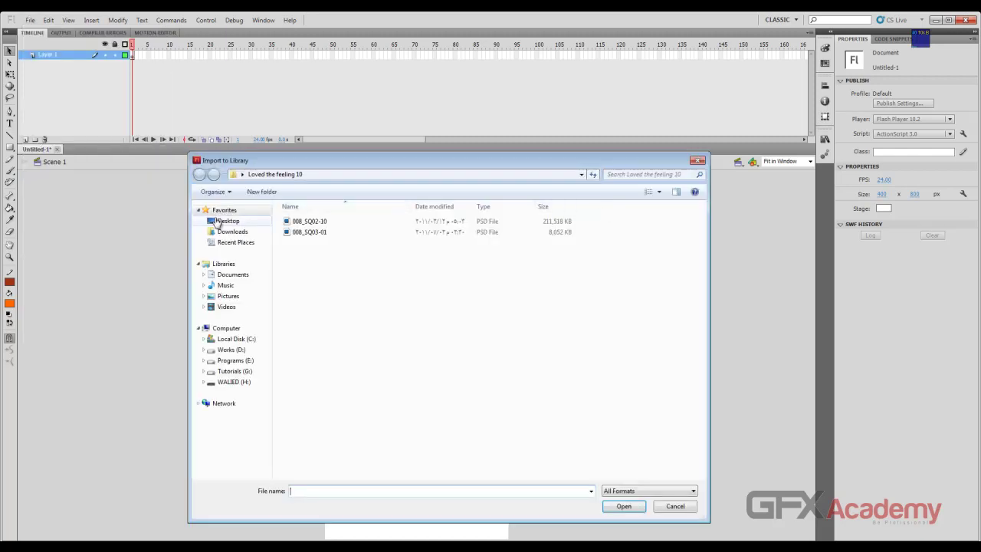
click(218, 222)
click(668, 239)
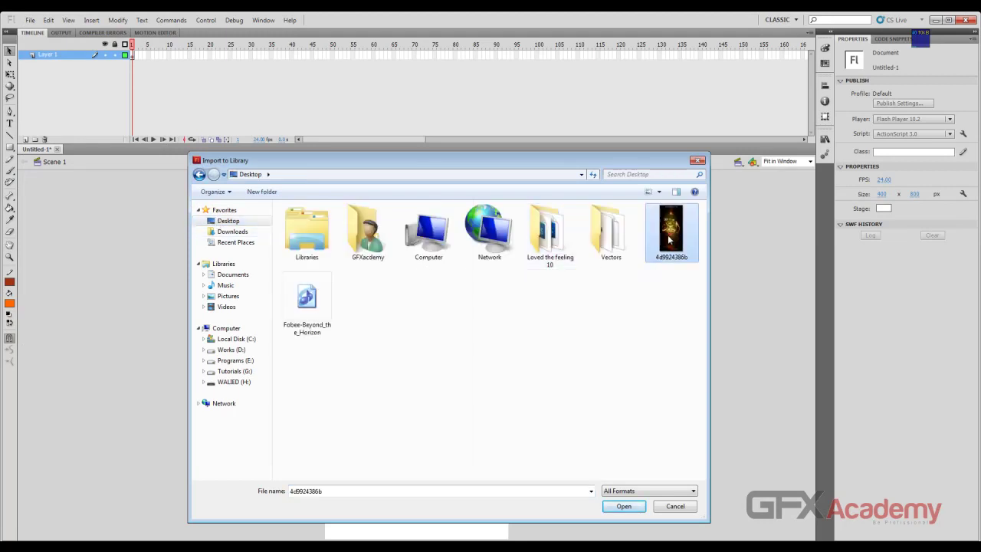
click(624, 506)
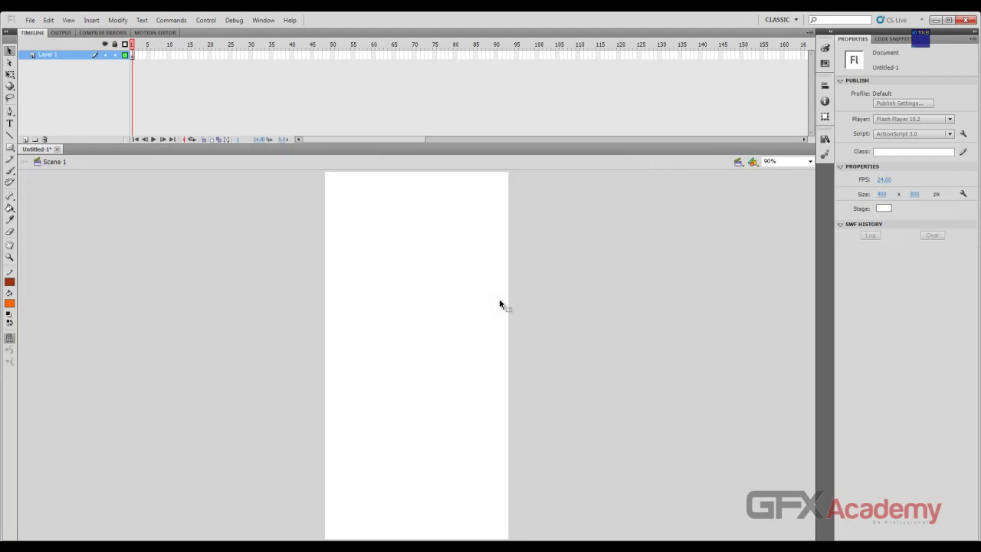
Place the 4d9924386b.png bitmap from the library onto the stage.
click(824, 138)
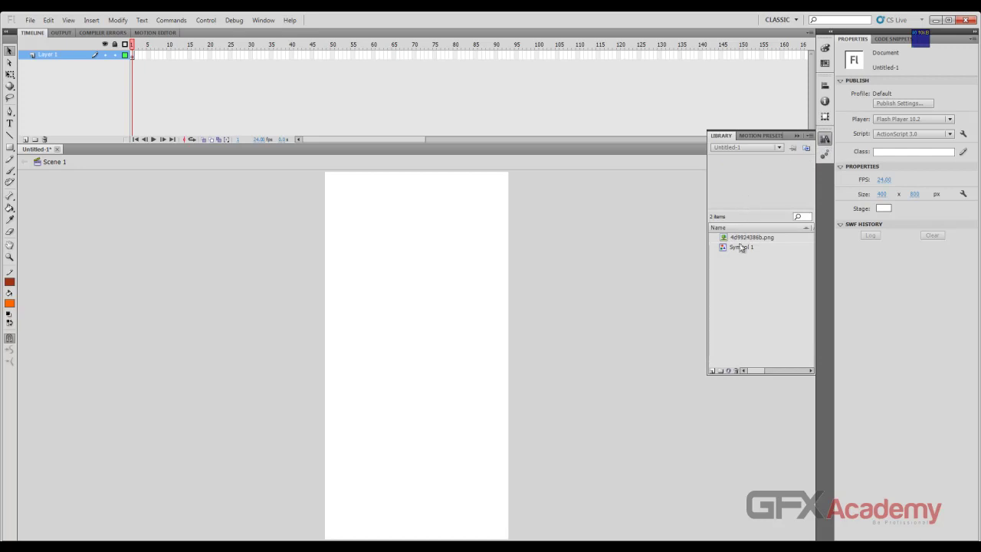
click(737, 247)
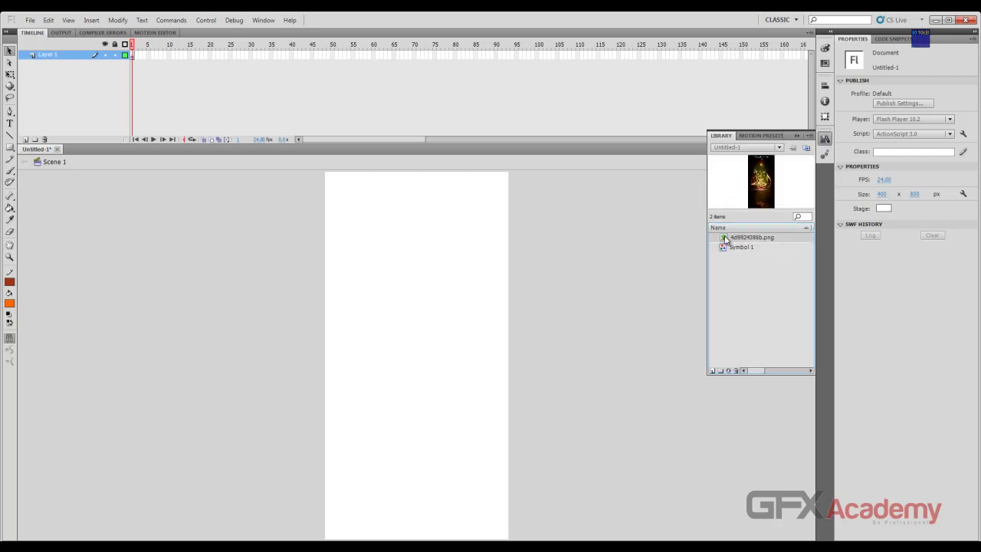
drag(726, 240, 418, 388)
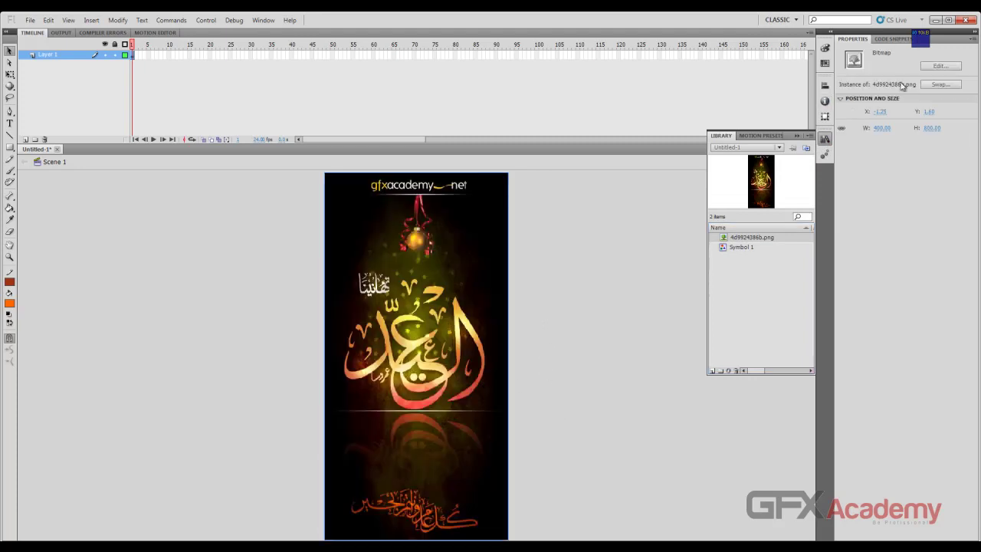
Center the placed greeting image horizontally and vertically relative to the stage.
click(825, 85)
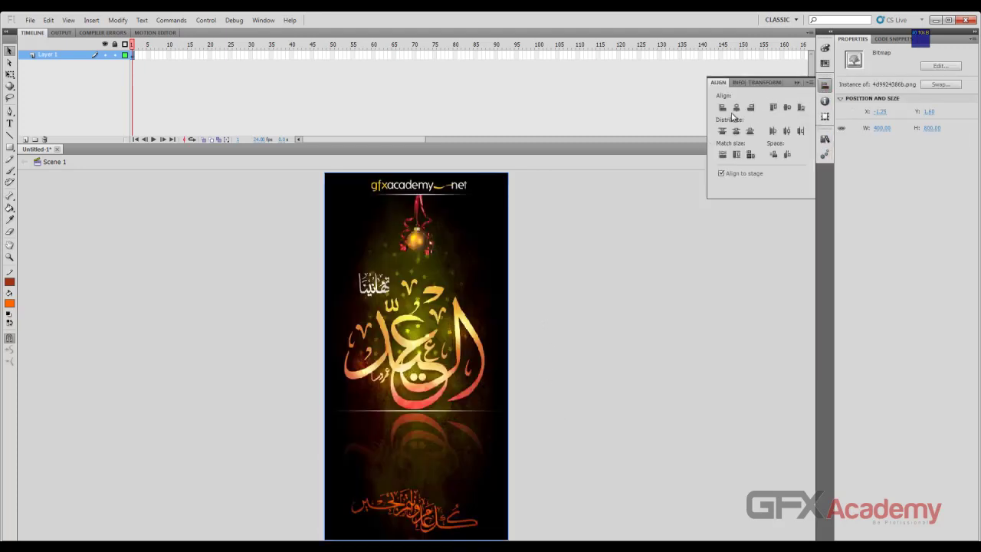
click(735, 107)
click(787, 107)
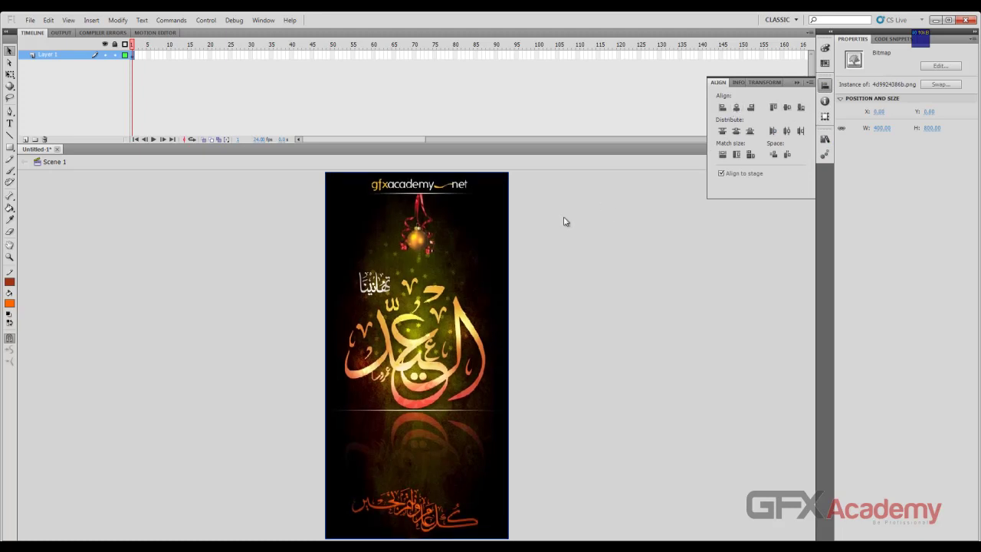
View the bitmap properties of 4d9924386b.png from the library and close them without making changes.
click(824, 139)
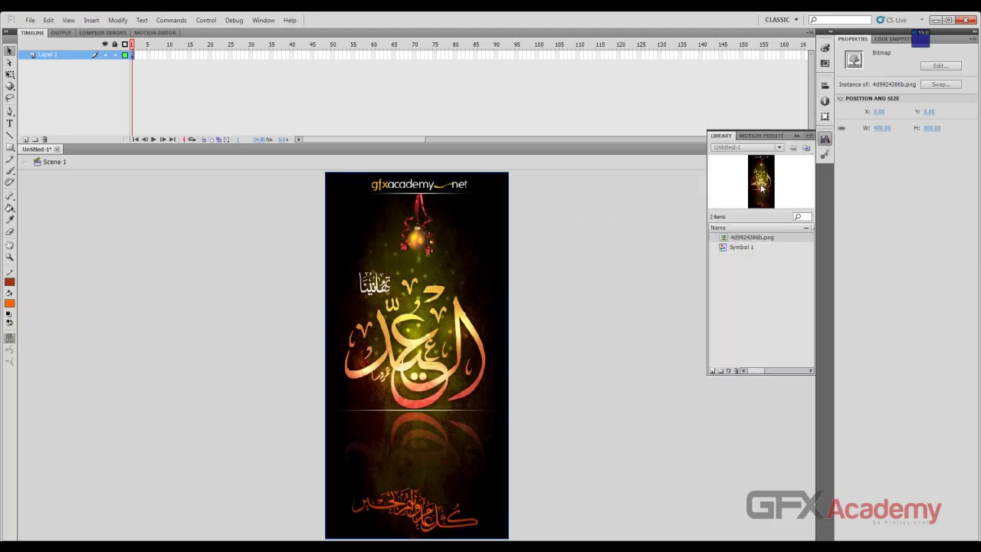
double_click(726, 240)
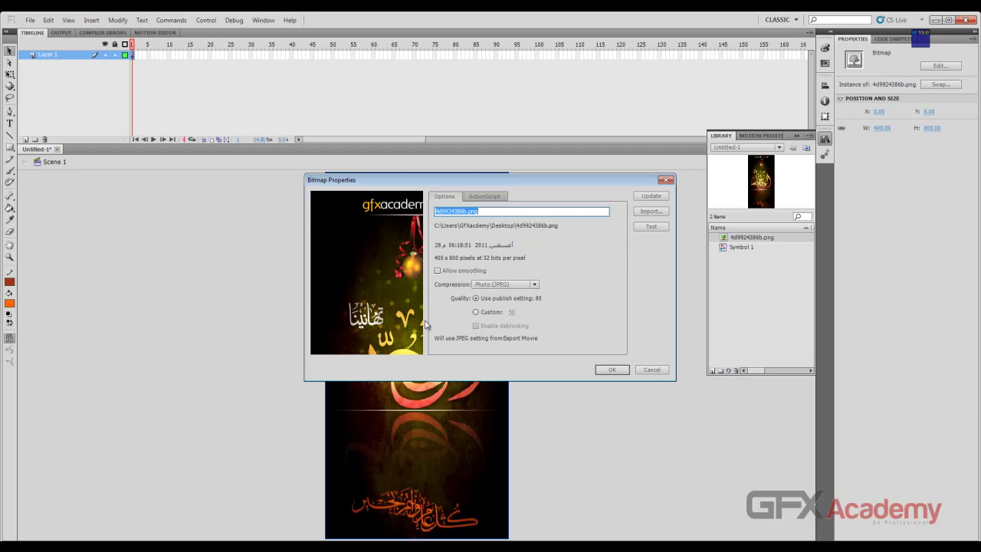
click(666, 179)
right_click(737, 237)
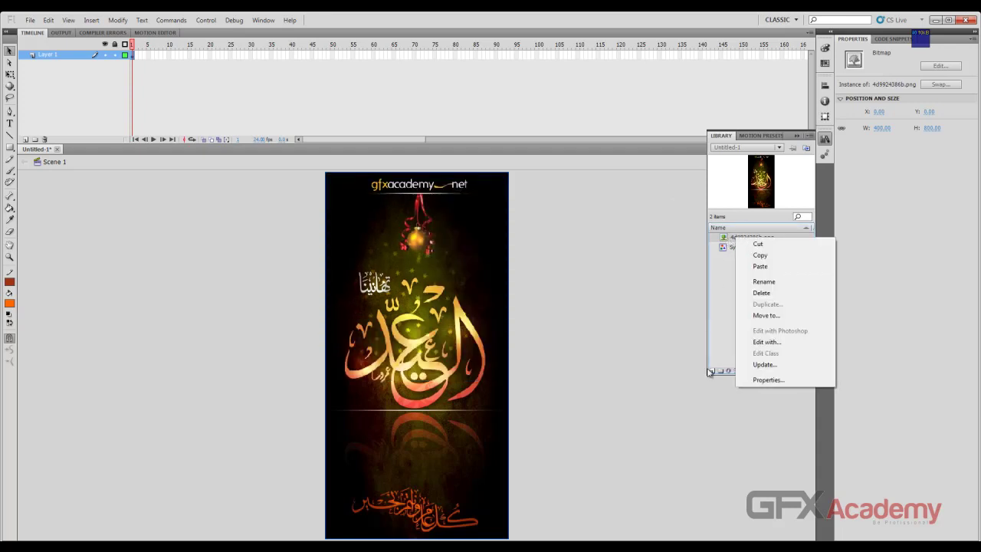
click(769, 379)
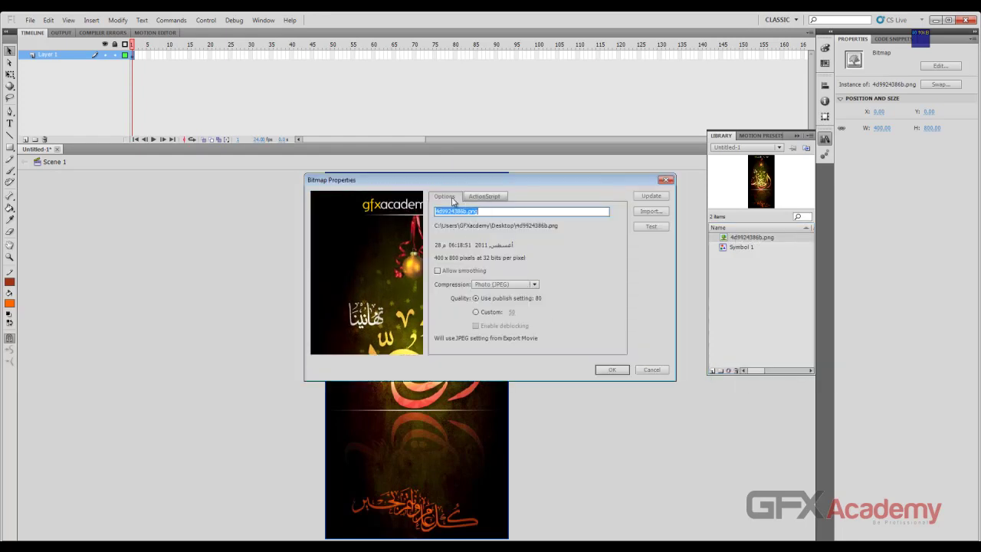
click(667, 181)
Check the library update options for 4d9924386b.png and close them without updating the item.
right_click(754, 238)
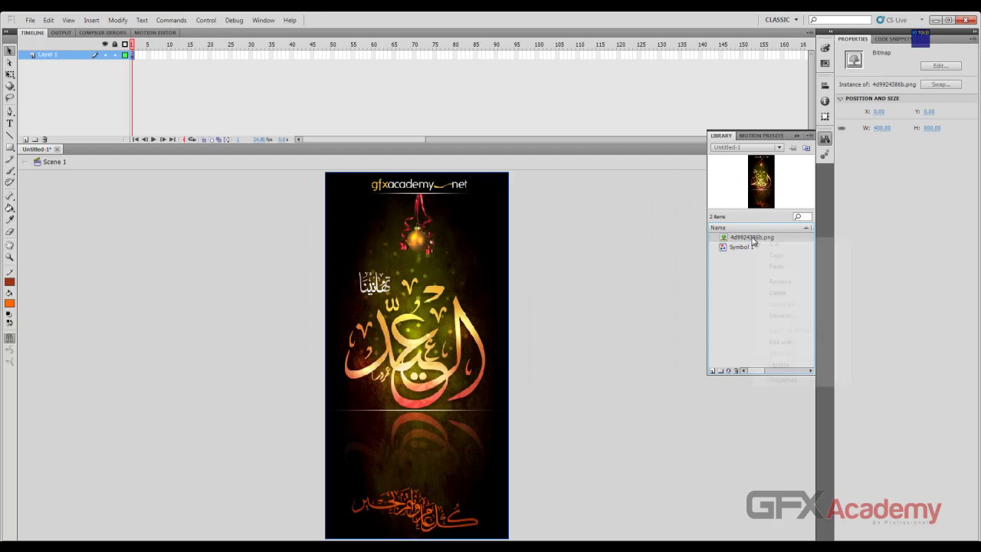
click(781, 366)
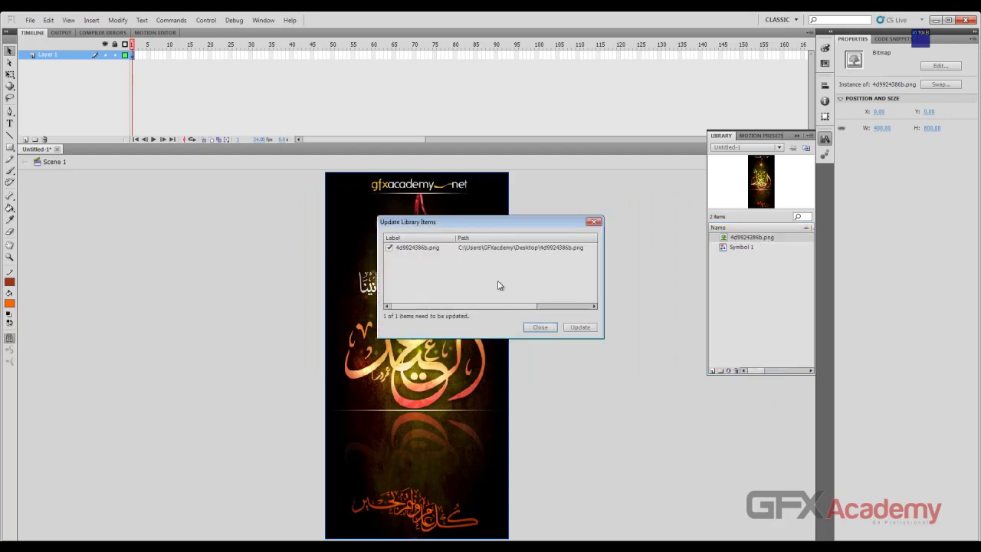
click(594, 223)
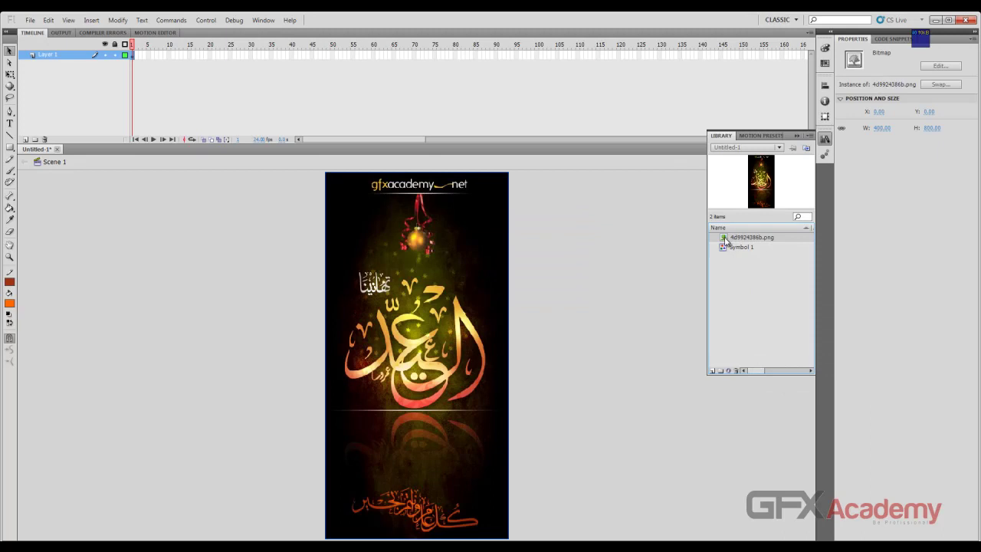
Open the bitmap properties of 4d9924386b.png, inspect its preview, and try Allow smoothing on and off.
double_click(724, 238)
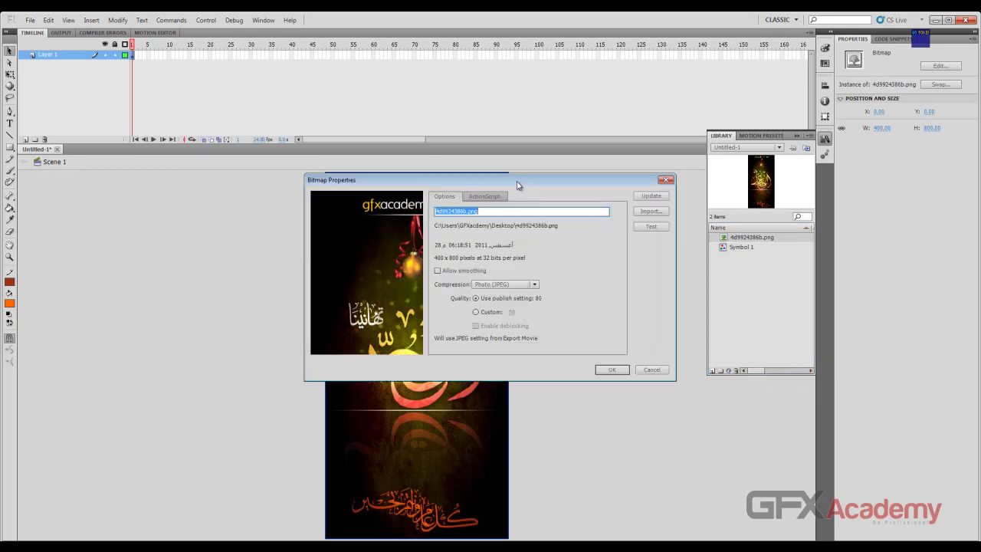
drag(518, 184, 470, 185)
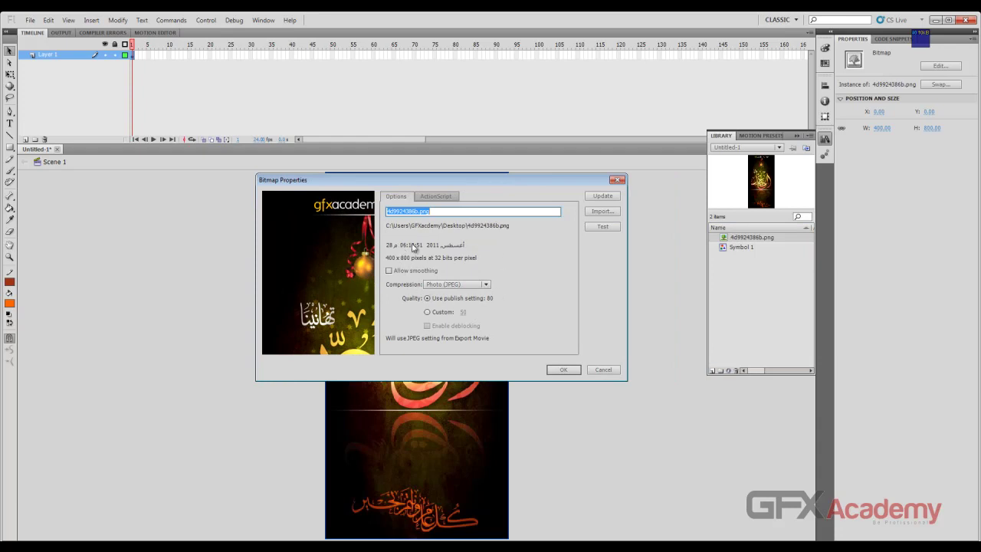
drag(355, 280, 375, 230)
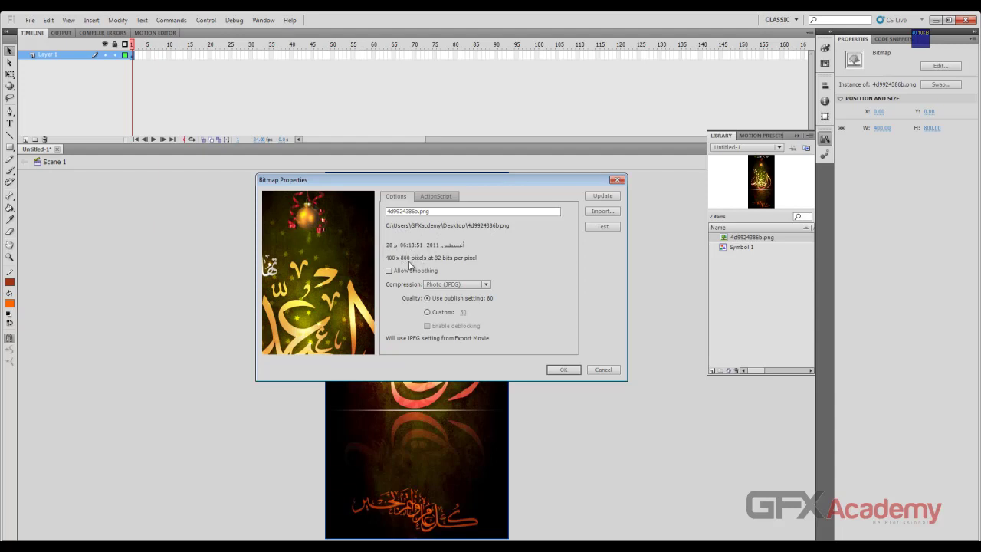
click(389, 271)
click(390, 272)
drag(342, 283, 347, 264)
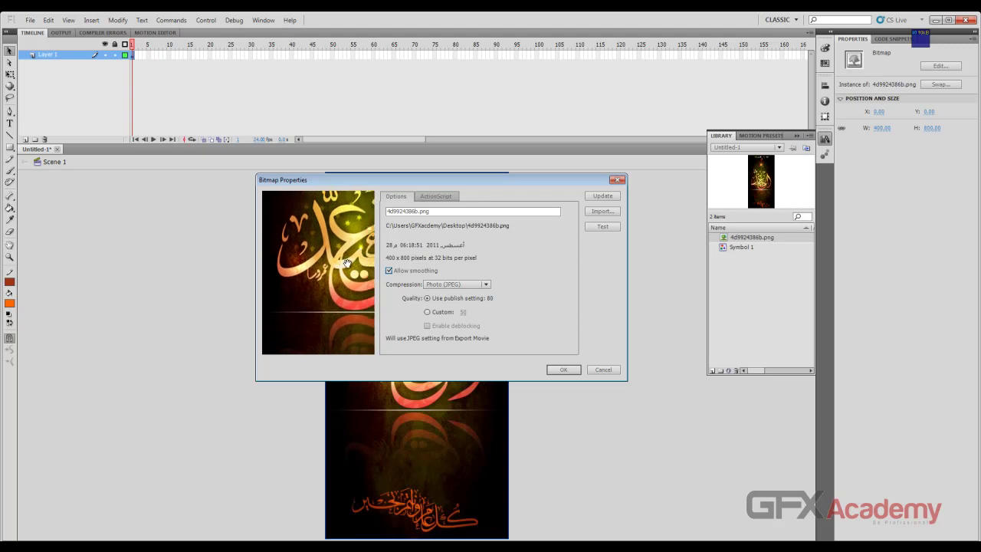
click(390, 271)
Try Lossless (PNG/GIF) compression for the bitmap, return to Photo (JPEG), and cancel the bitmap properties.
click(485, 284)
click(474, 309)
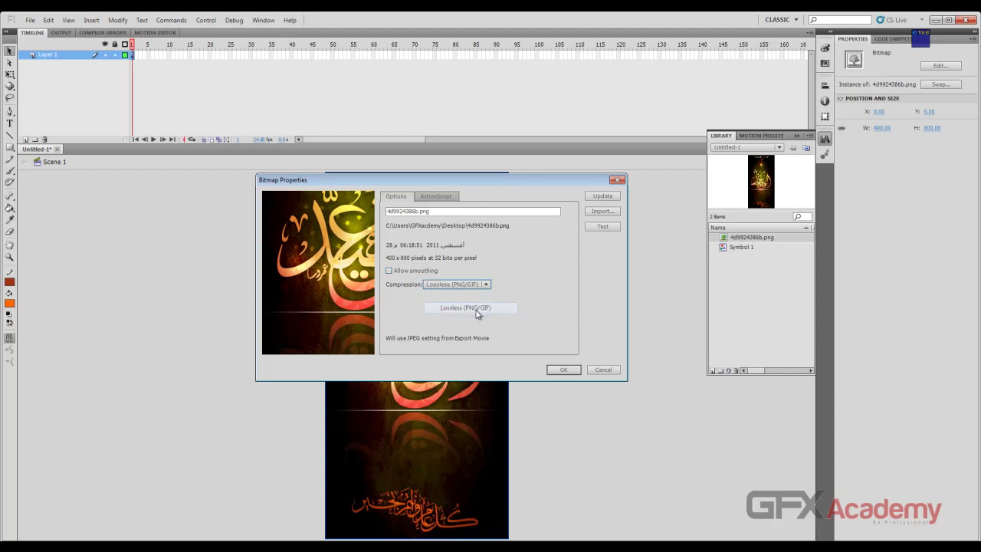
click(486, 285)
click(475, 298)
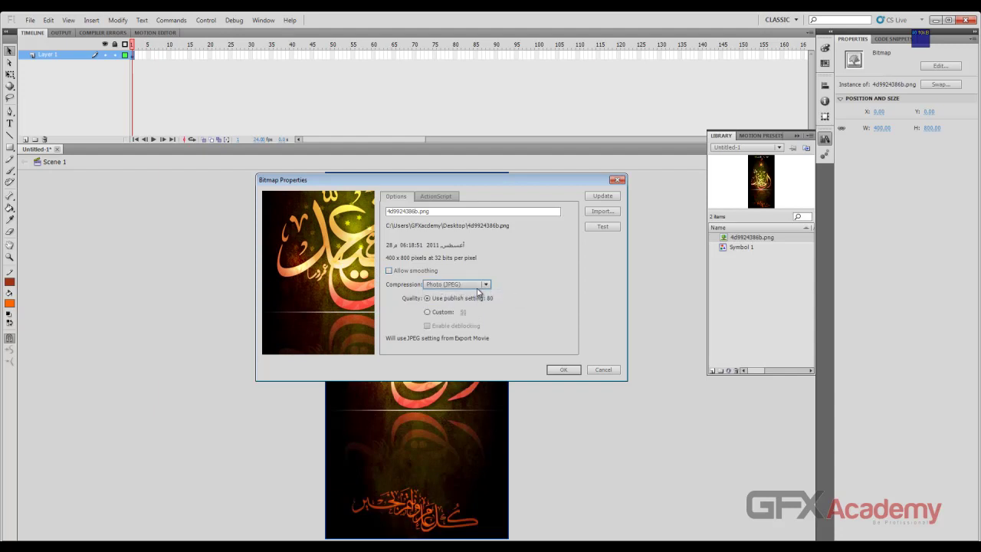
click(486, 285)
click(488, 285)
click(606, 370)
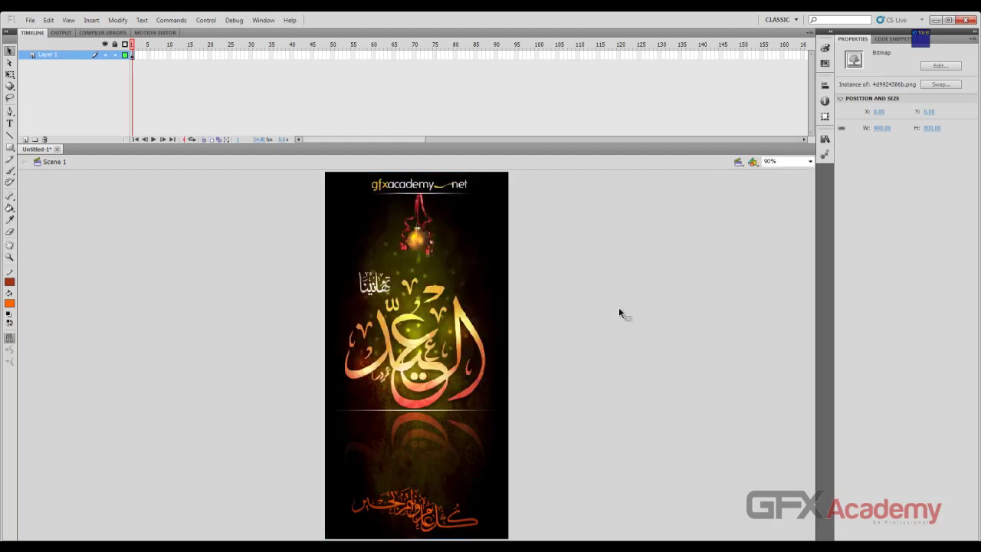
Test the movie with the greeting image, close the preview, and clear the SWF history.
click(619, 309)
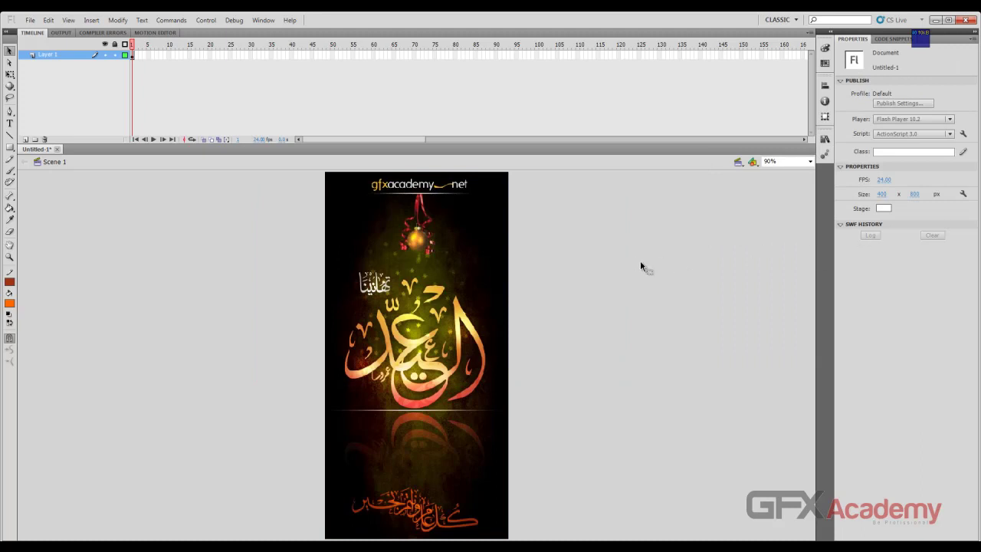
key(ctrl+Return)
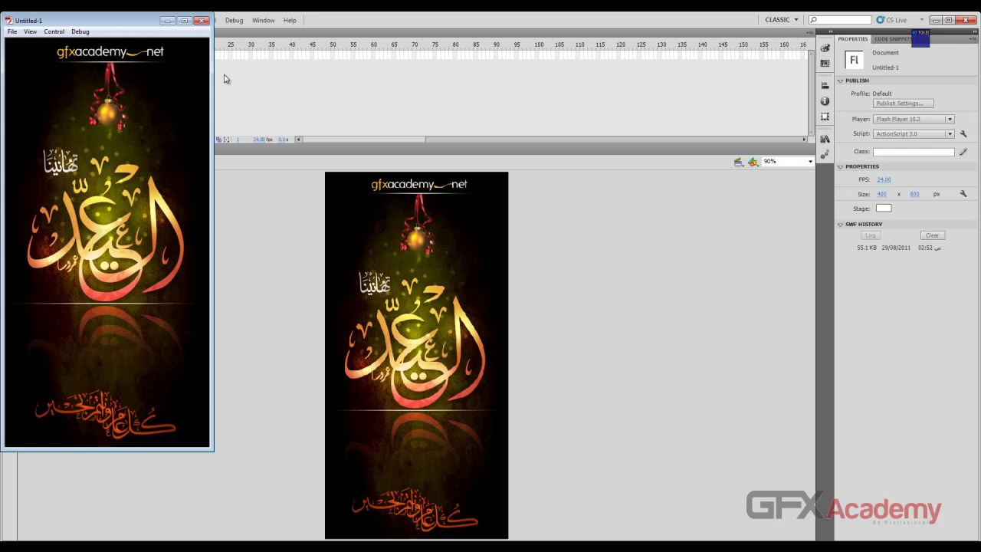
click(202, 20)
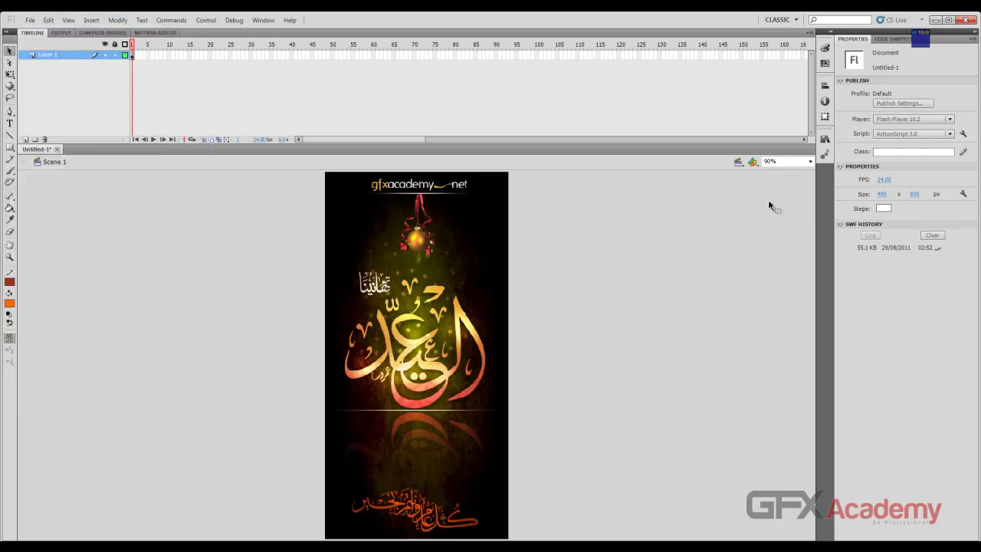
click(931, 235)
Set the Photo (JPEG) quality of library bitmap 4d9924386b.png to Custom 50 in its bitmap properties.
click(825, 139)
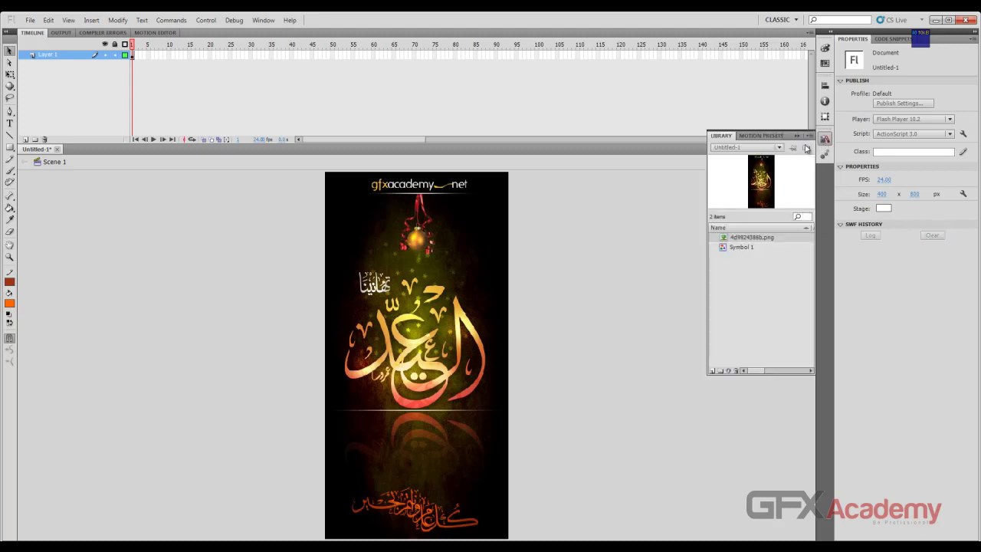
right_click(750, 240)
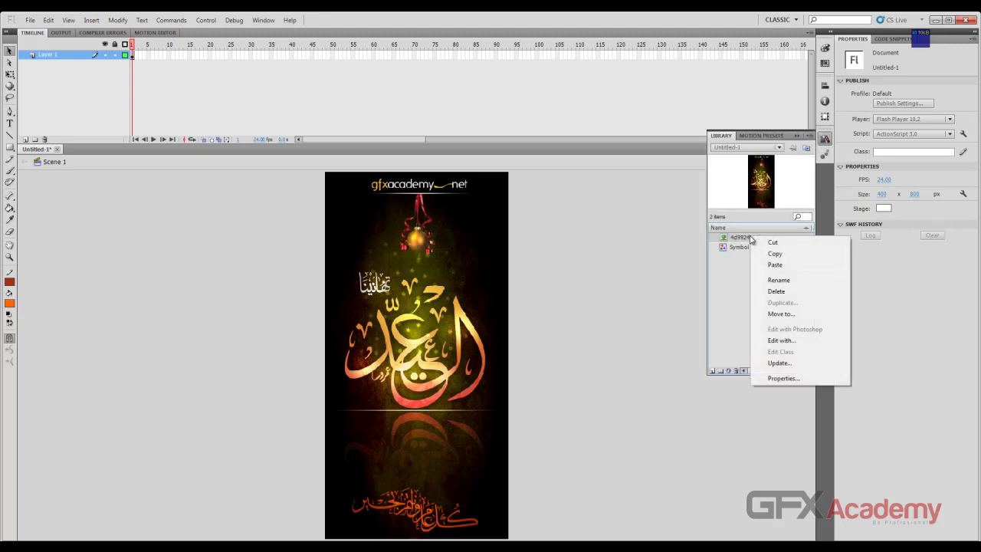
click(783, 377)
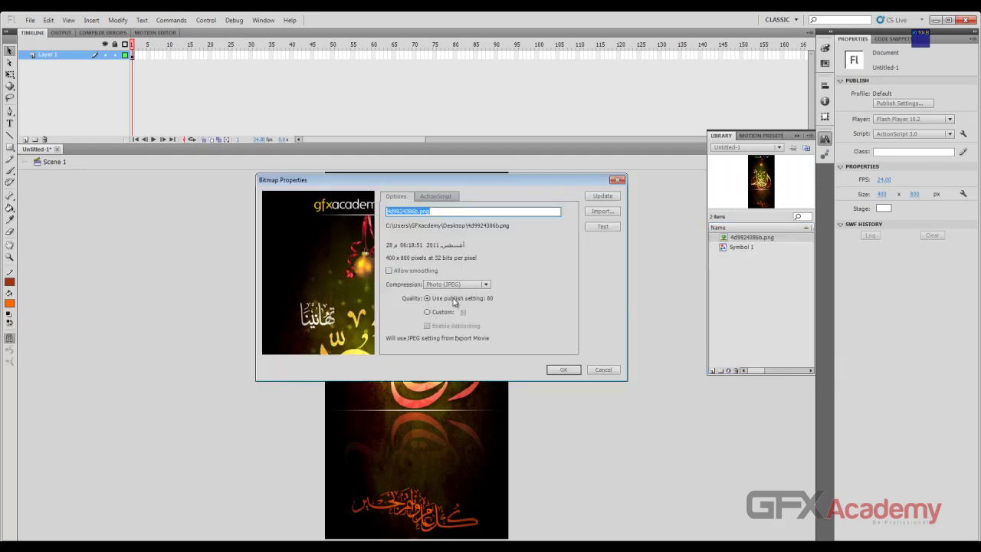
drag(452, 180, 211, 82)
click(203, 211)
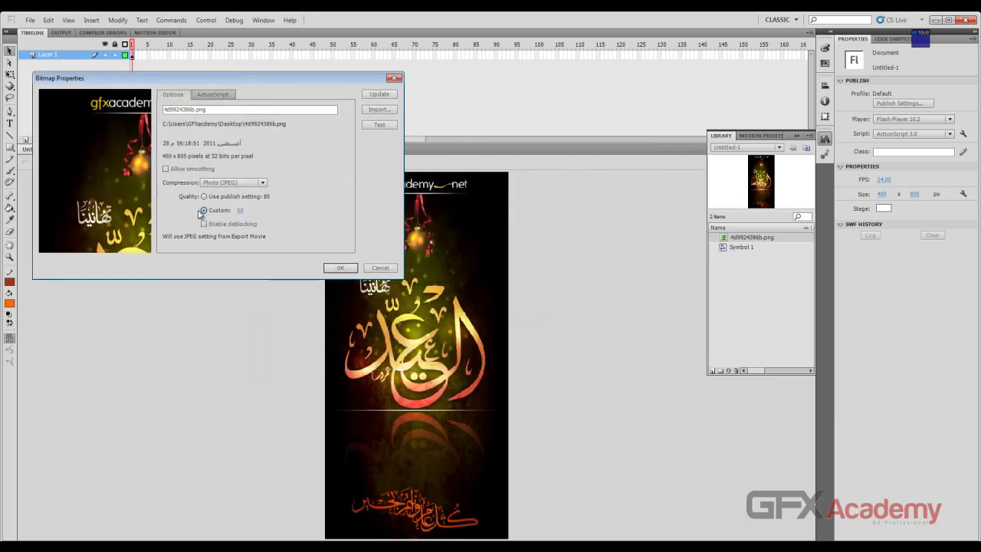
click(329, 267)
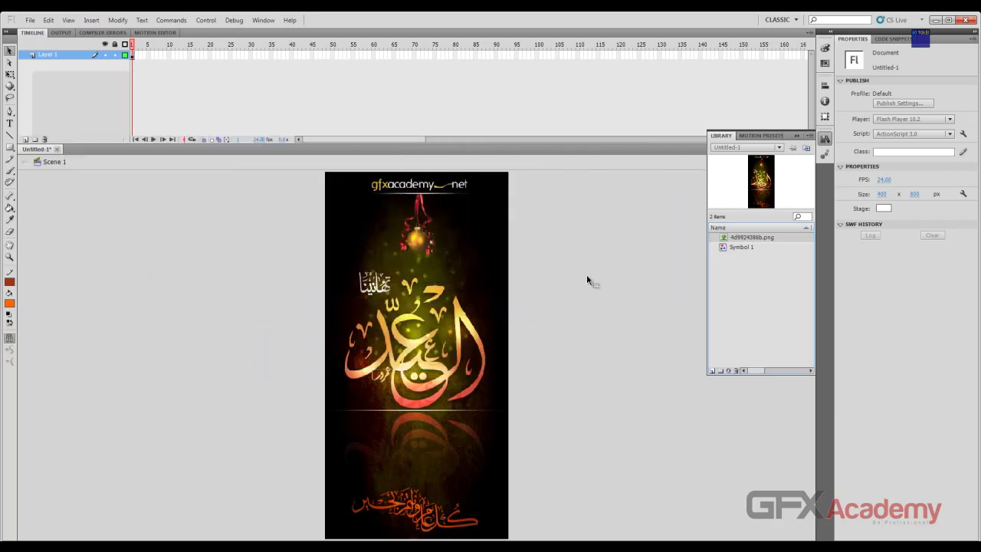
Test the movie at JPEG quality 50, examine the image in a maximized preview, and close the preview.
click(587, 280)
key(ctrl+Return)
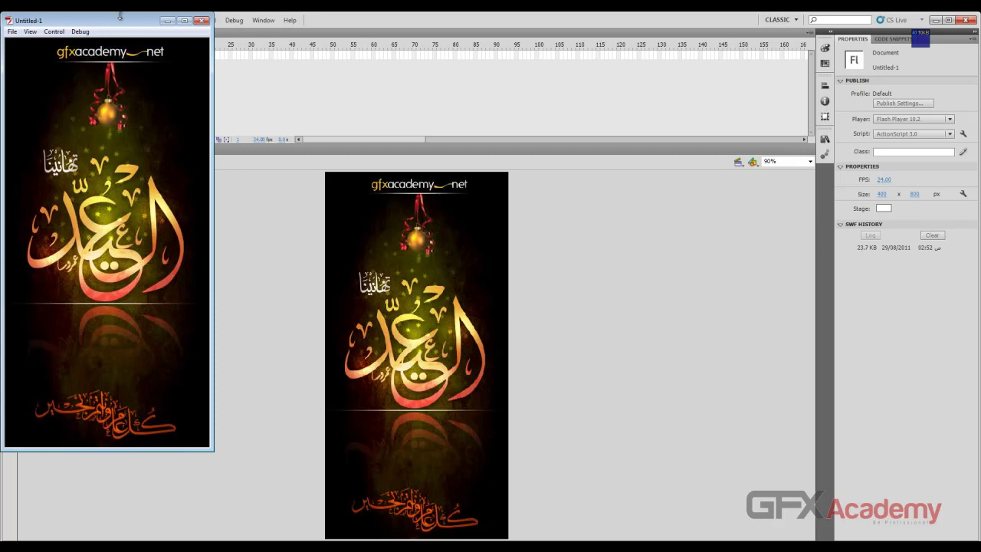
drag(119, 22, 432, 109)
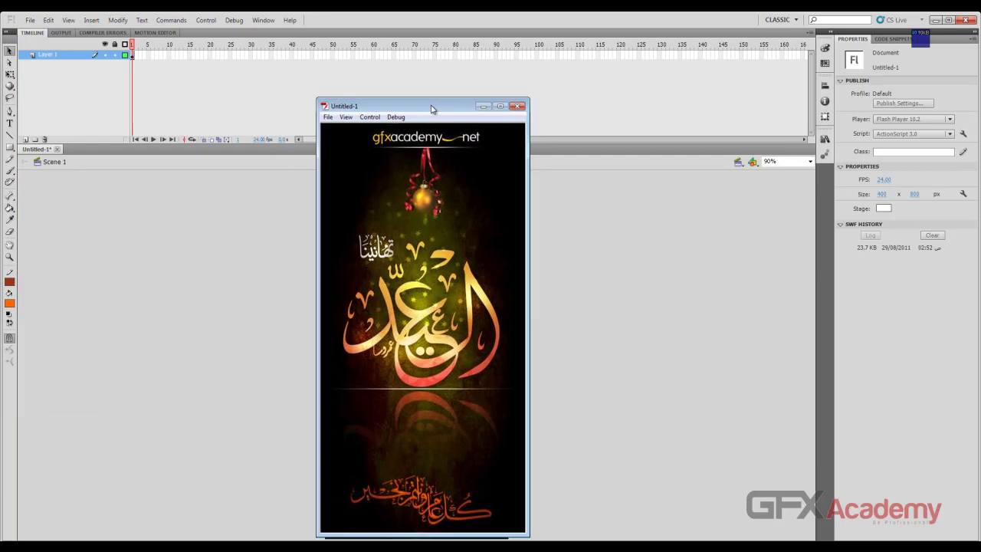
click(500, 107)
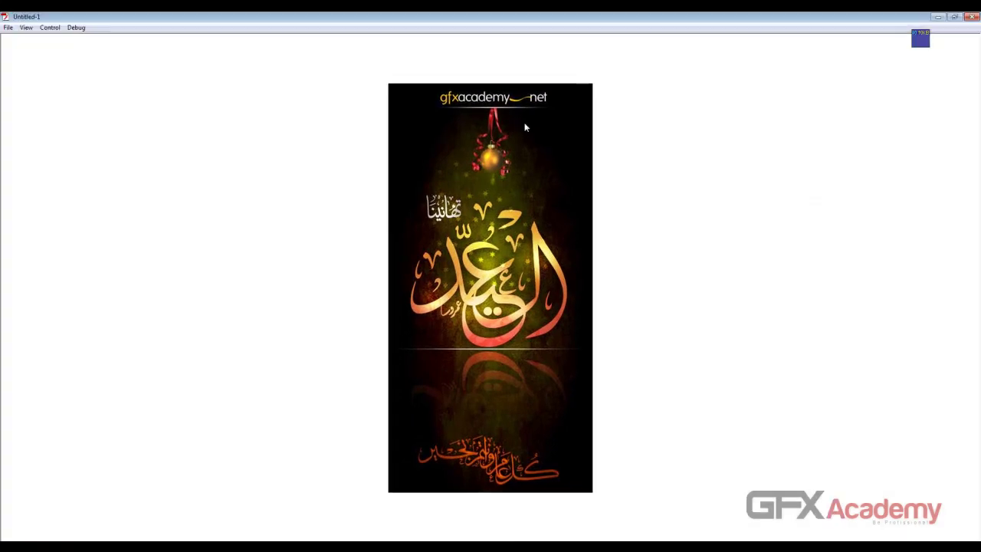
click(972, 17)
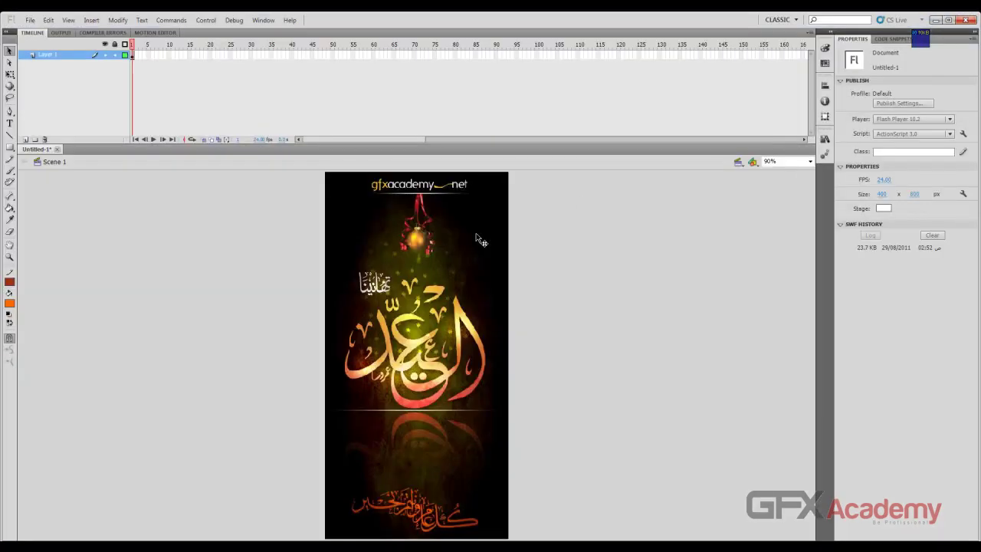
Set the custom JPEG quality of 4d9924386b.png to 40 and collapse the library.
click(825, 139)
right_click(751, 238)
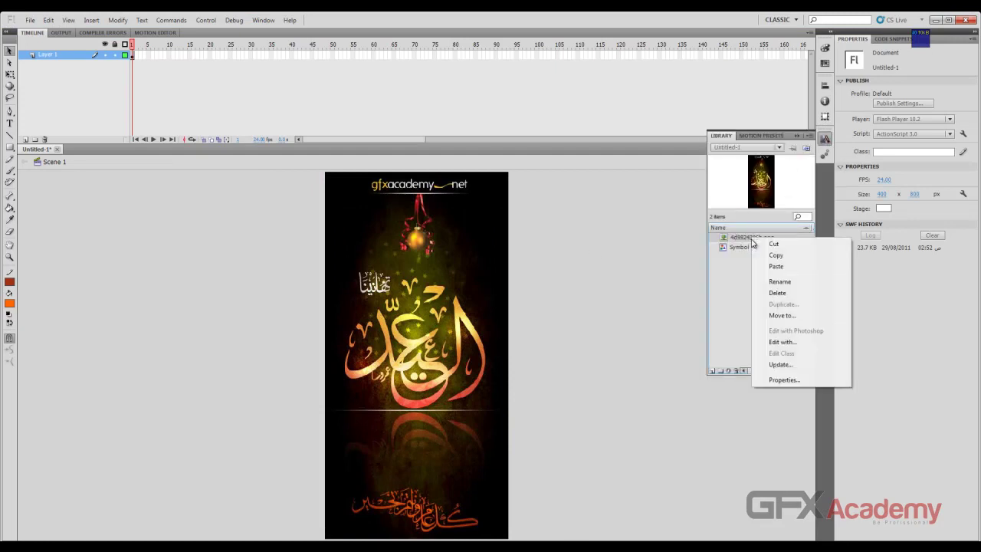
click(800, 381)
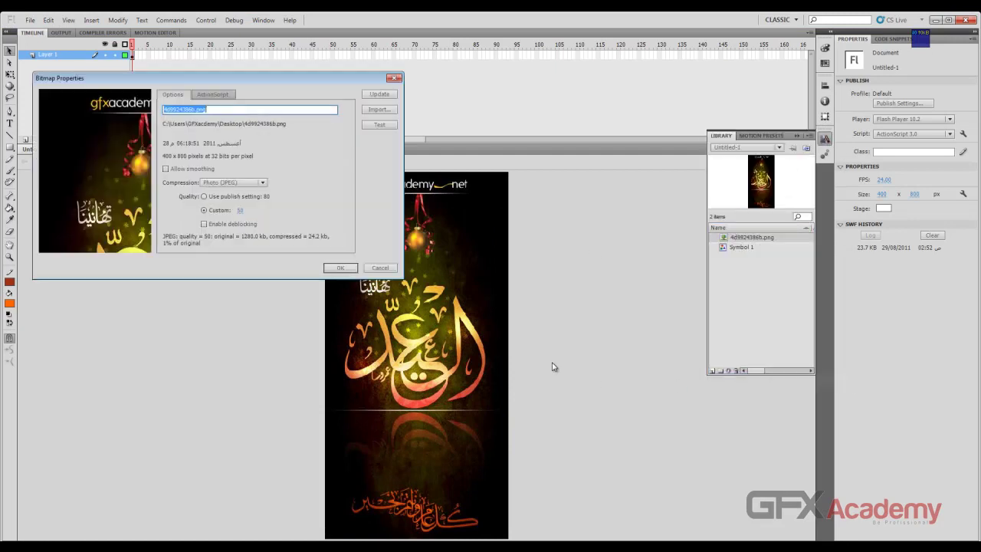
click(240, 211)
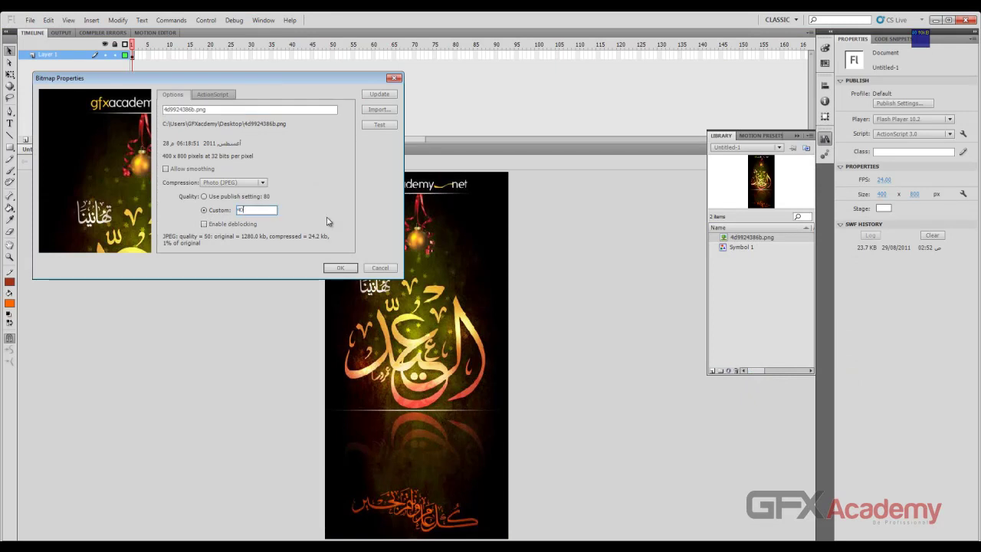
key(Return)
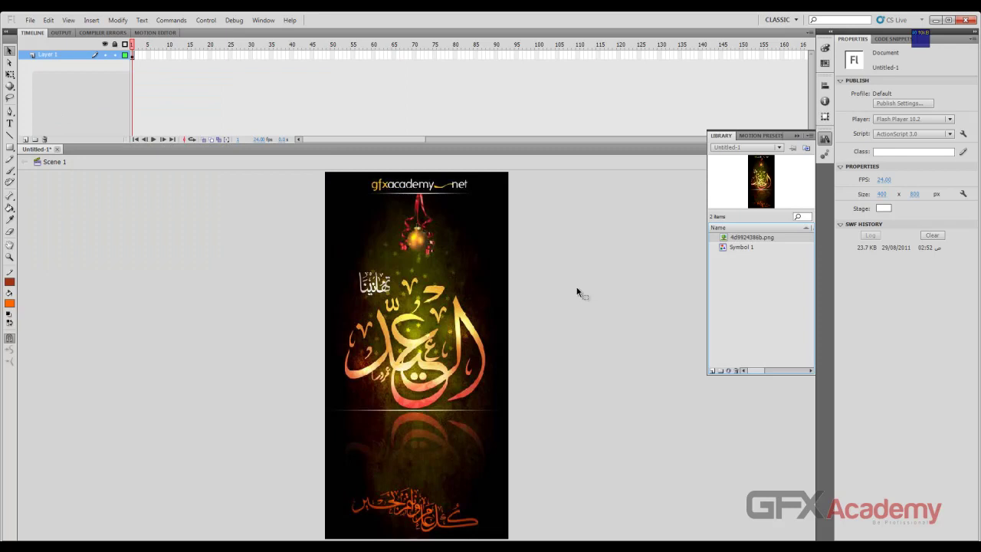
key(ctrl+l)
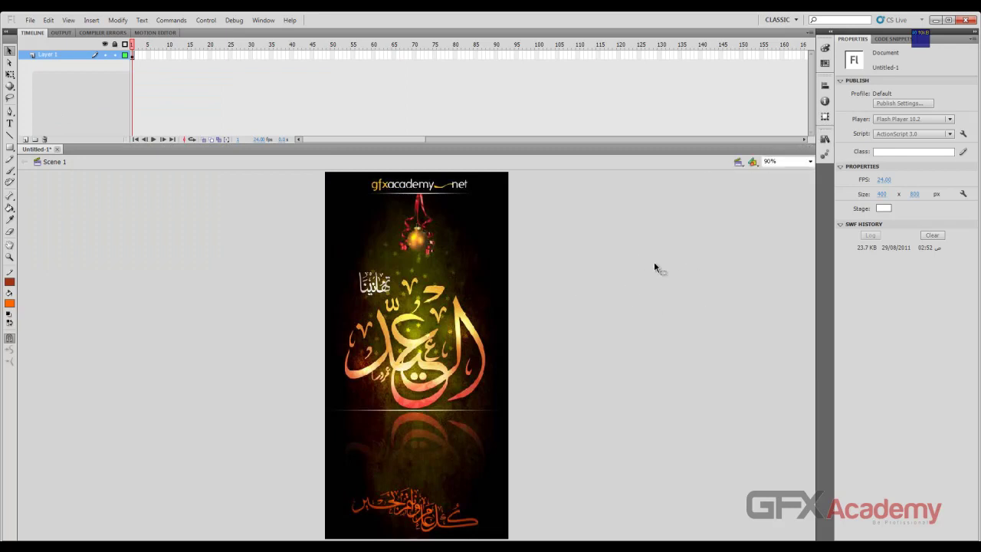
Test the movie at JPEG quality 40, compare the image with the stage, and close the preview.
key(ctrl+Return)
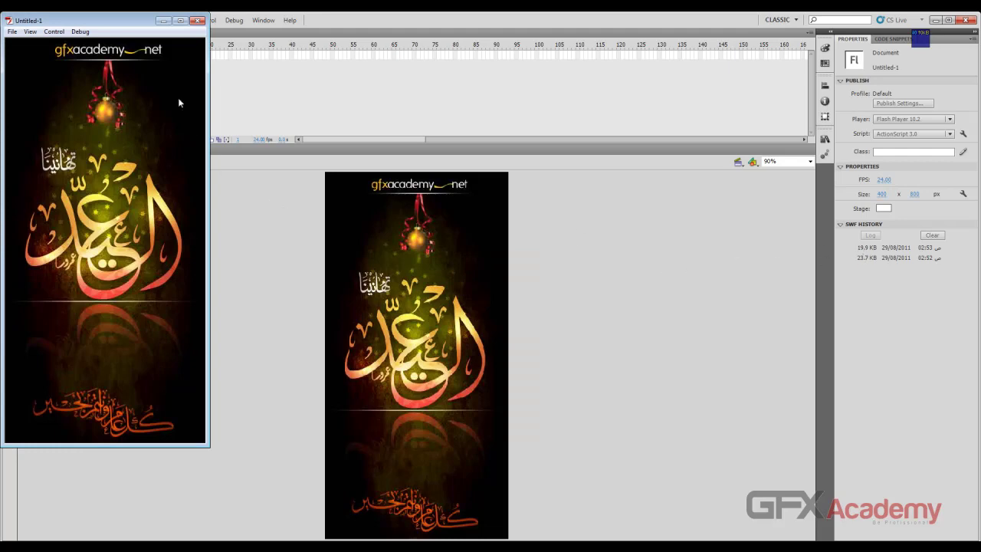
drag(117, 22, 387, 56)
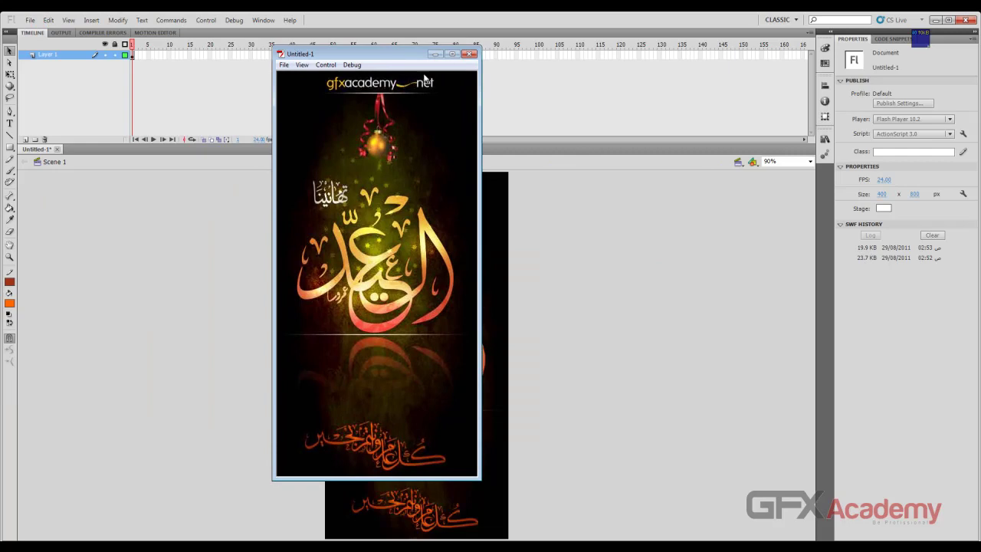
click(470, 55)
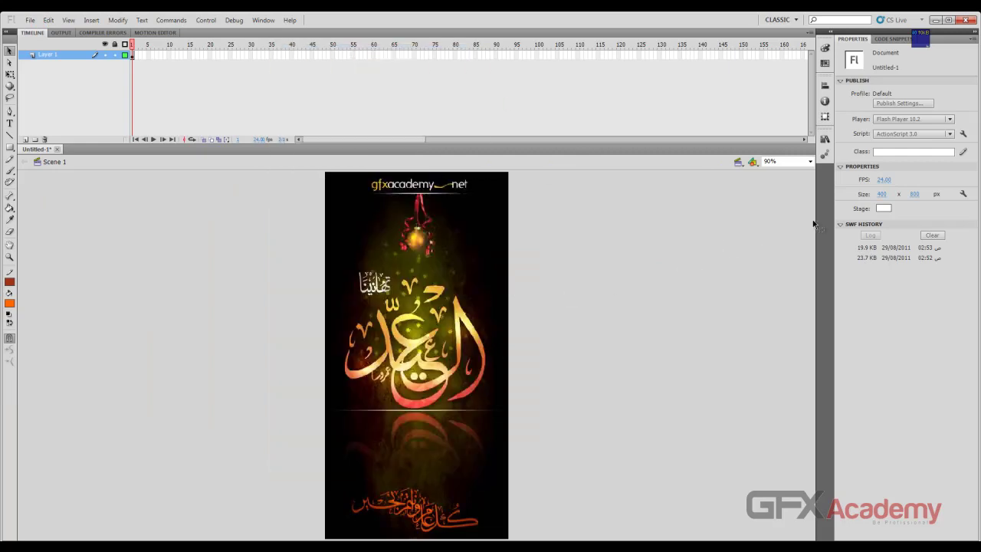
Set the custom JPEG quality of 4d9924386b.png to 80 in its bitmap properties.
click(825, 139)
right_click(763, 240)
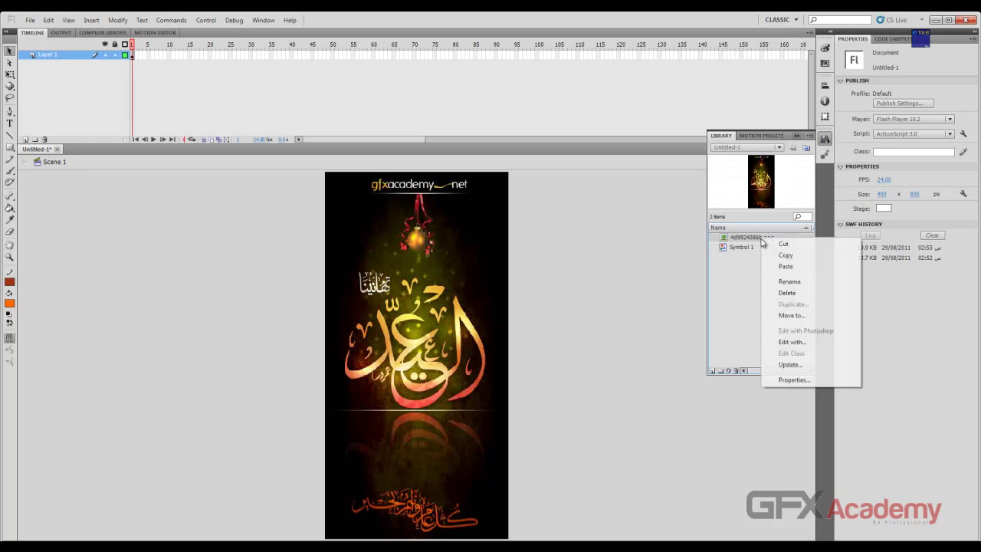
click(794, 379)
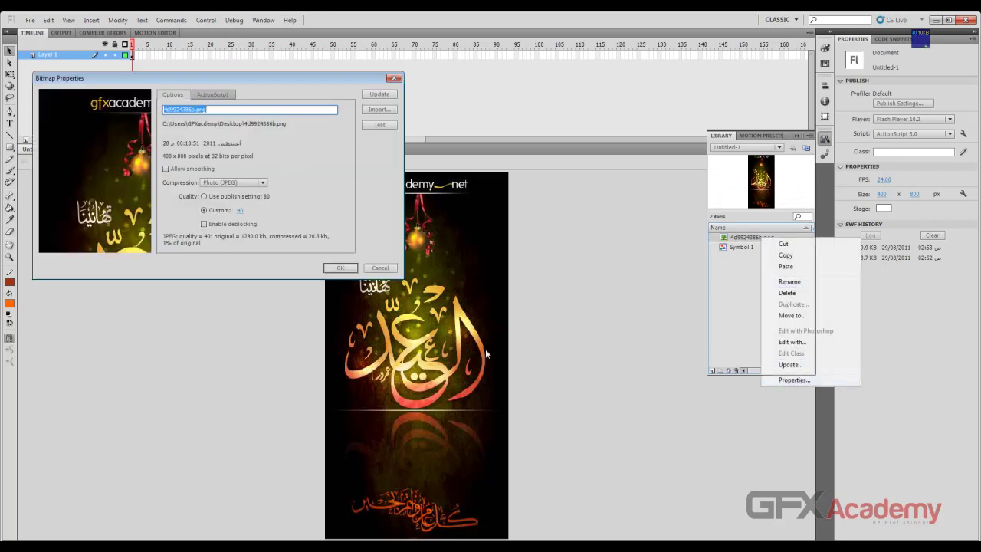
click(240, 211)
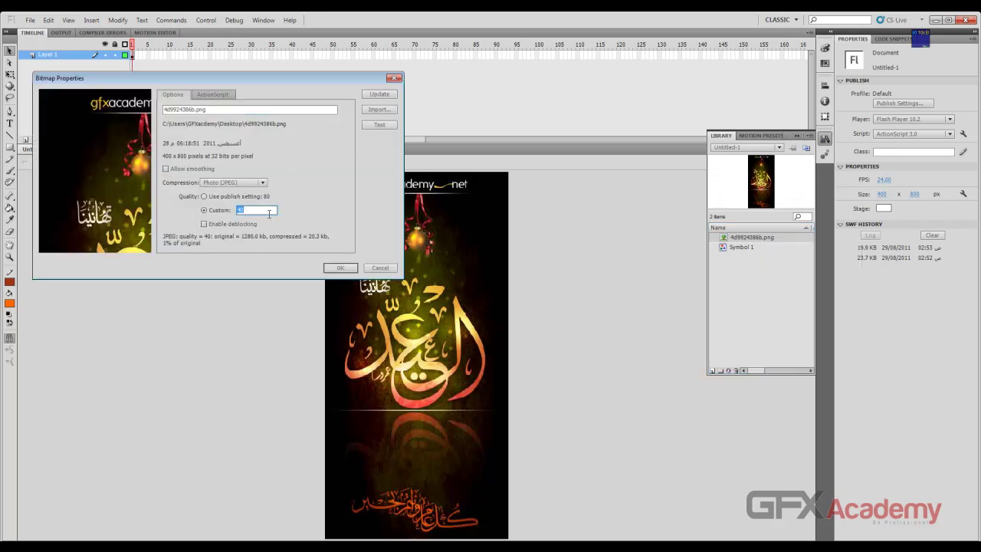
text(80)
key(Return)
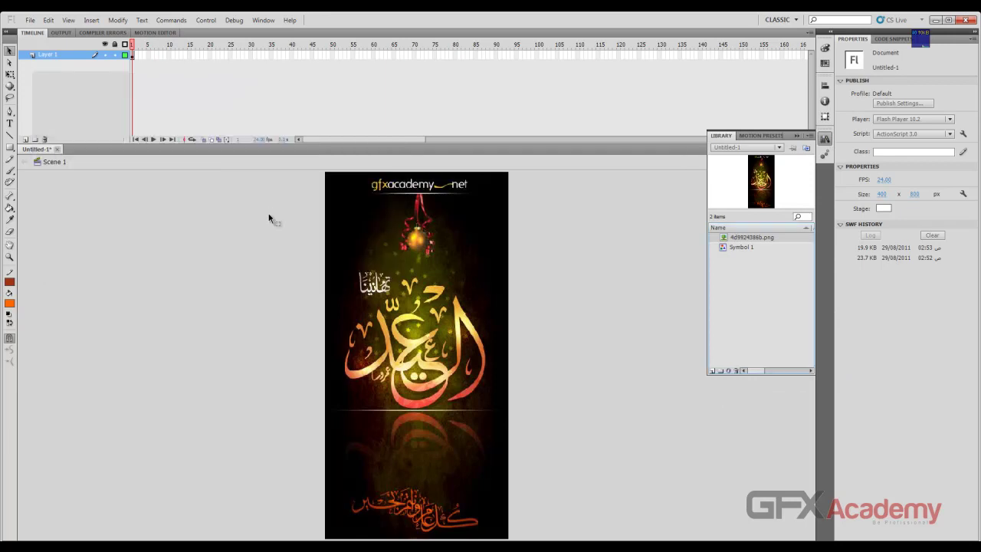
Test the movie at JPEG quality 80, check its file size in the SWF history, and close the preview.
click(576, 272)
key(ctrl+Return)
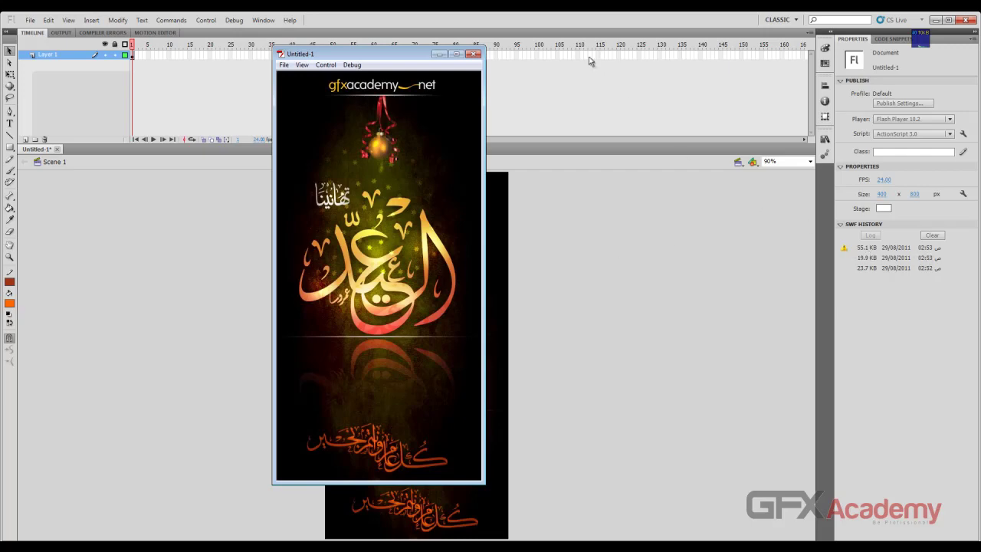
click(476, 55)
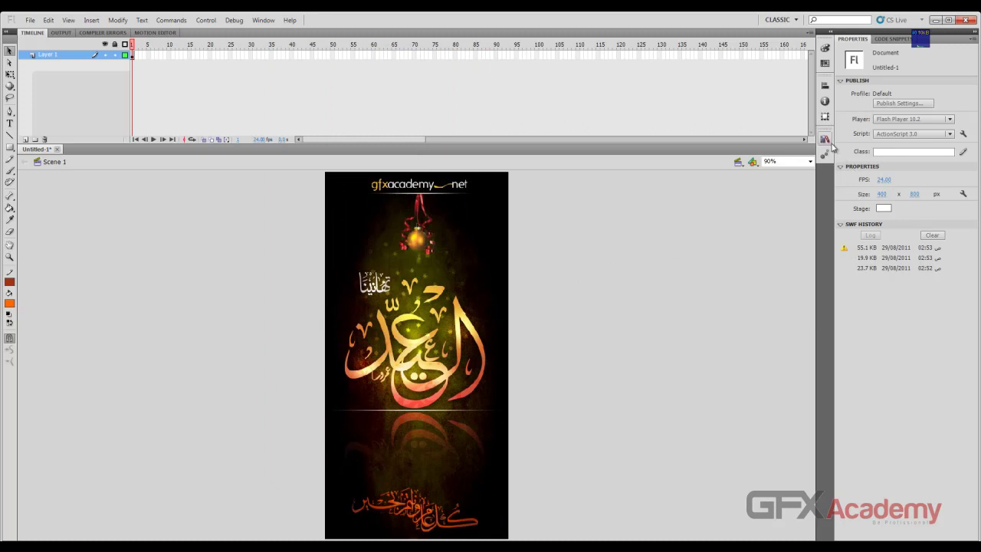
Lower the custom JPEG quality of 4d9924386b.png in its bitmap properties and apply it.
click(825, 138)
click(755, 238)
double_click(755, 237)
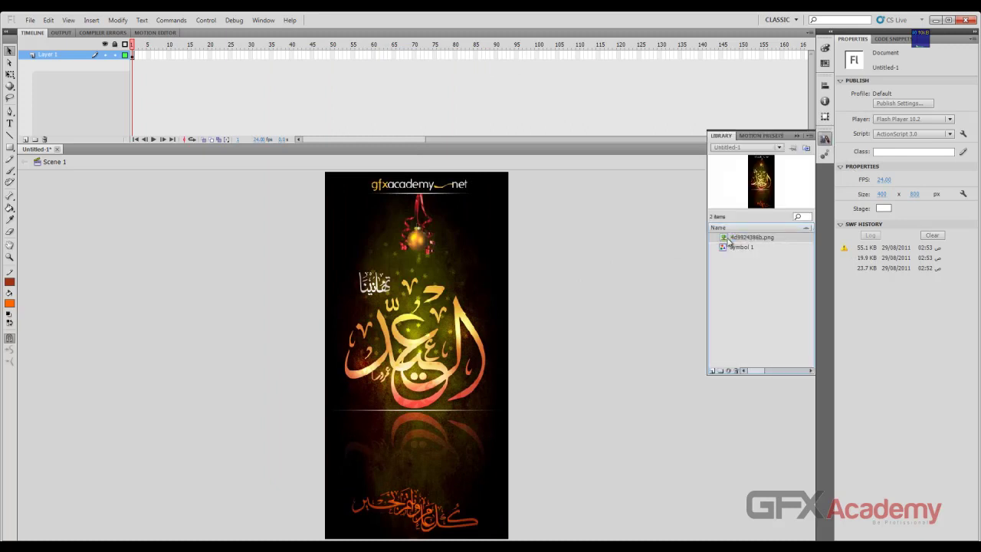
click(240, 210)
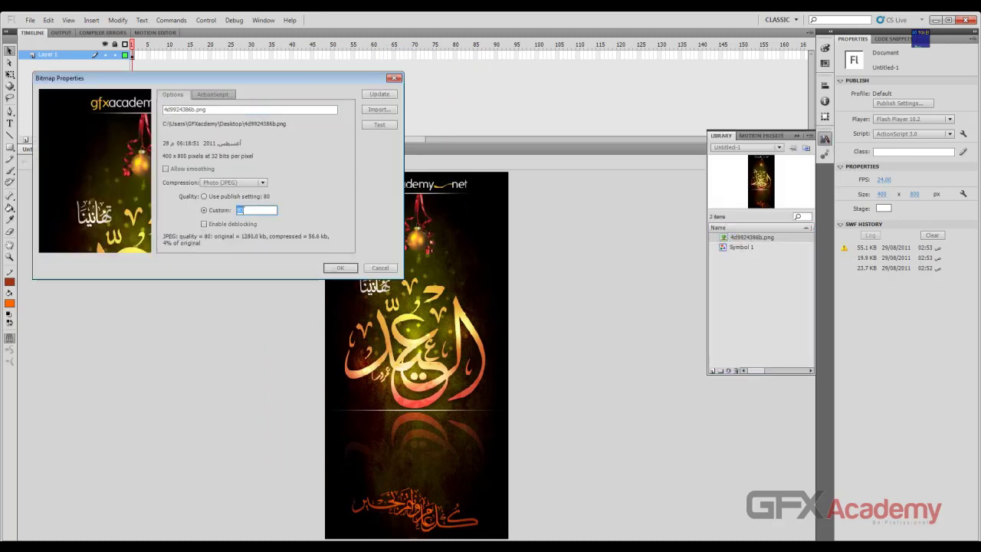
key(Return)
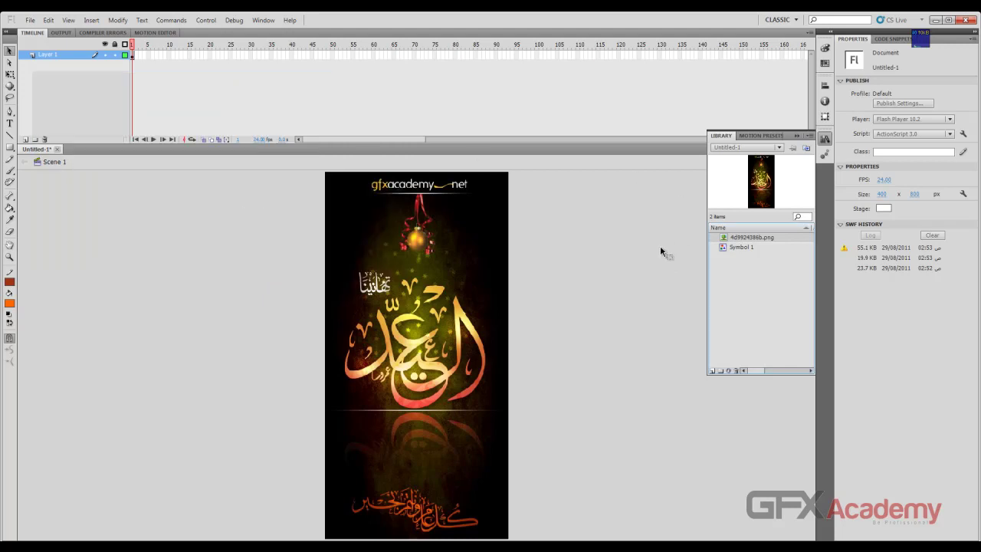
Rename the library bitmap 4d9924386b.png to Banner and collapse the library.
right_click(753, 239)
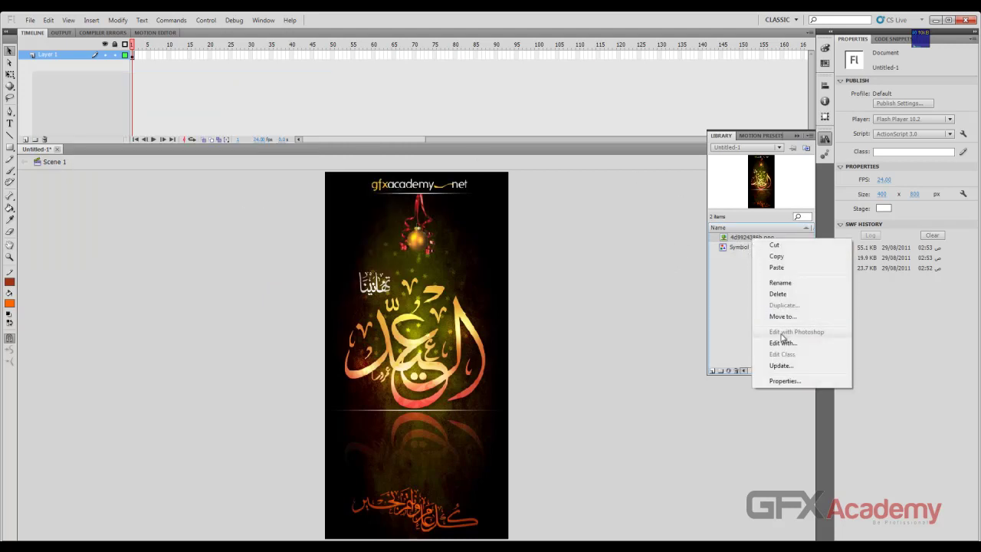
click(780, 282)
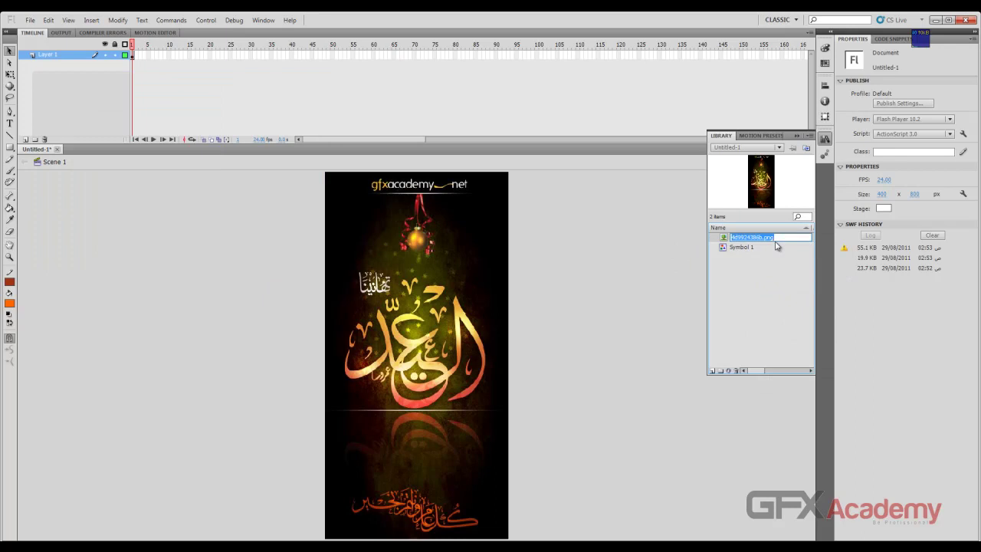
text(b)
key(Return)
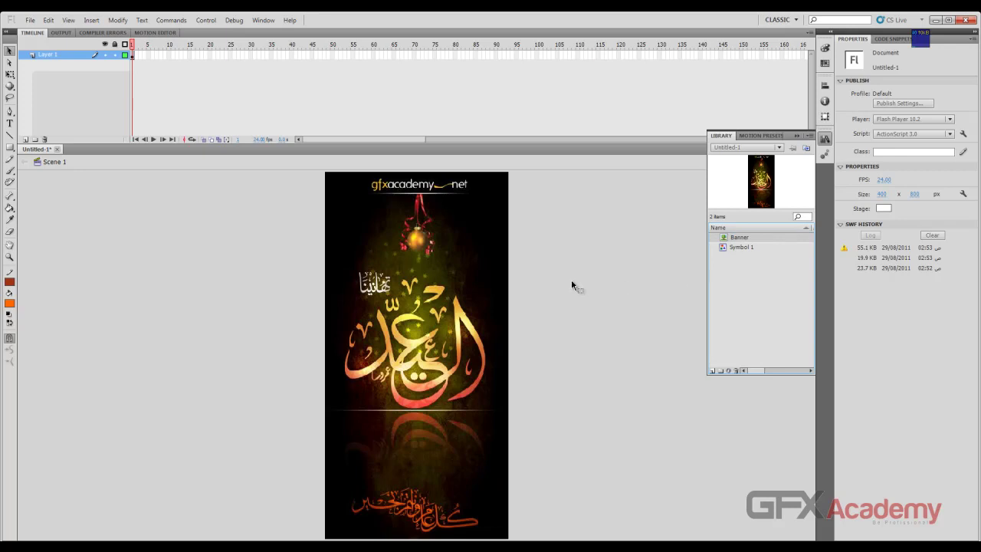
key(ctrl+l)
Break apart the Banner bitmap on the stage into a shape and deselect it.
click(497, 256)
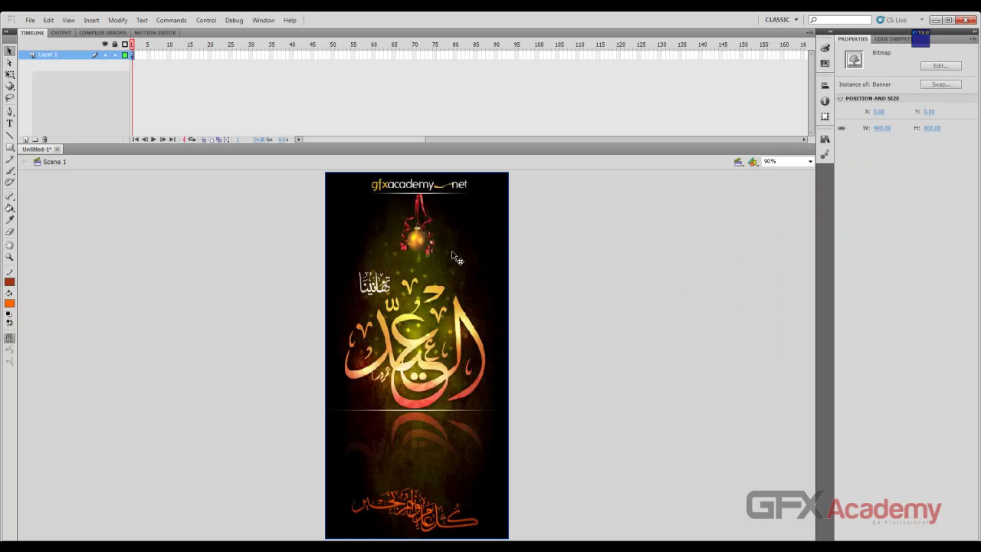
click(118, 21)
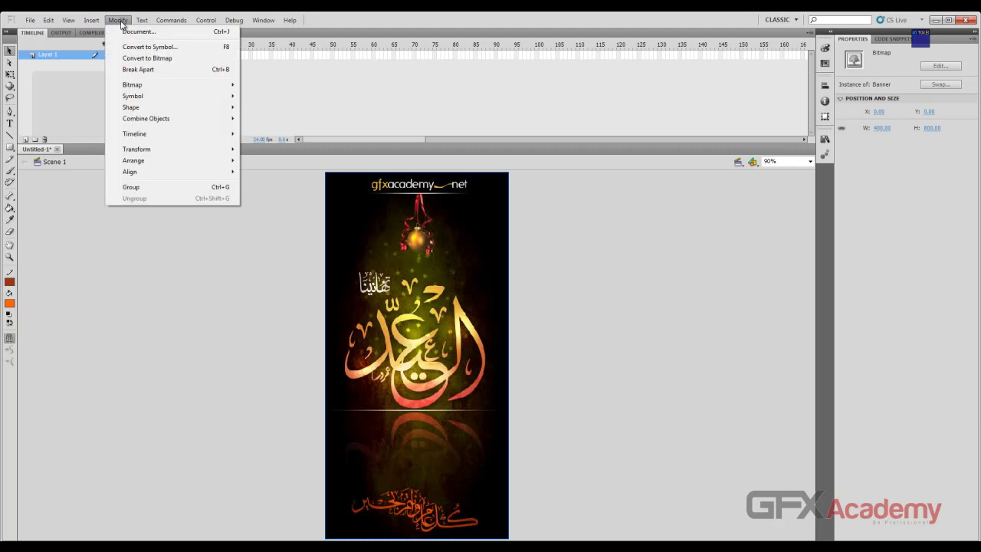
click(152, 71)
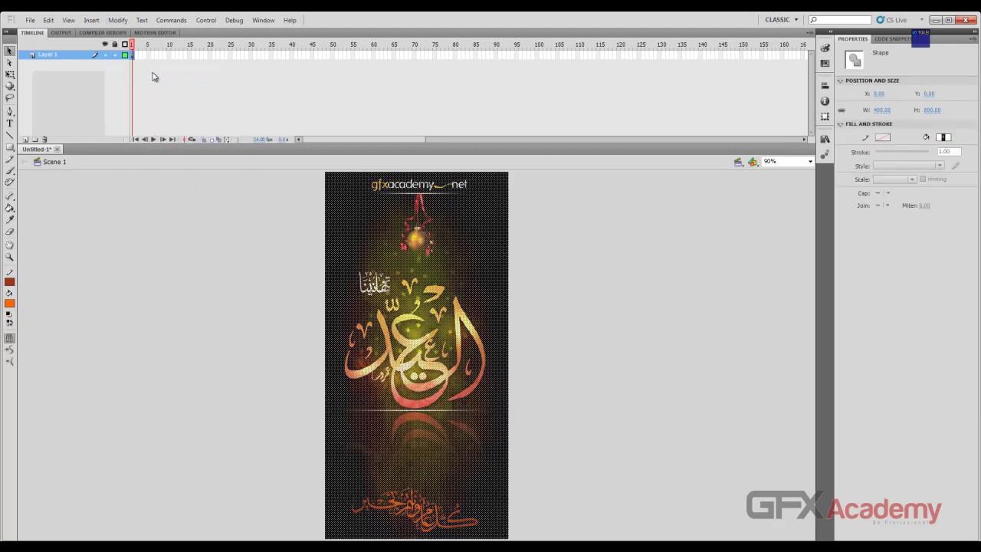
click(227, 233)
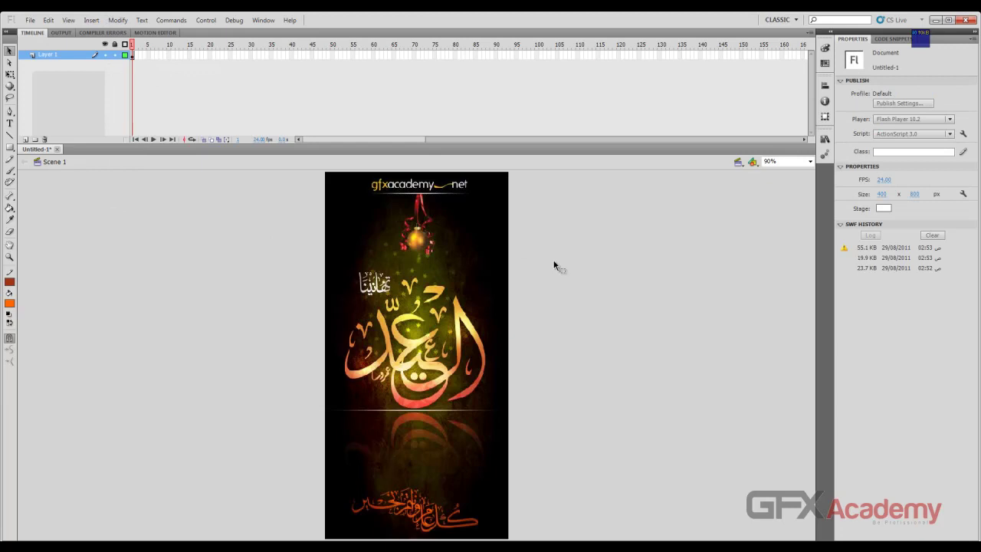
Test the movie with the broken-apart banner, inspect the artwork in the preview, and close the preview.
key(ctrl+Return)
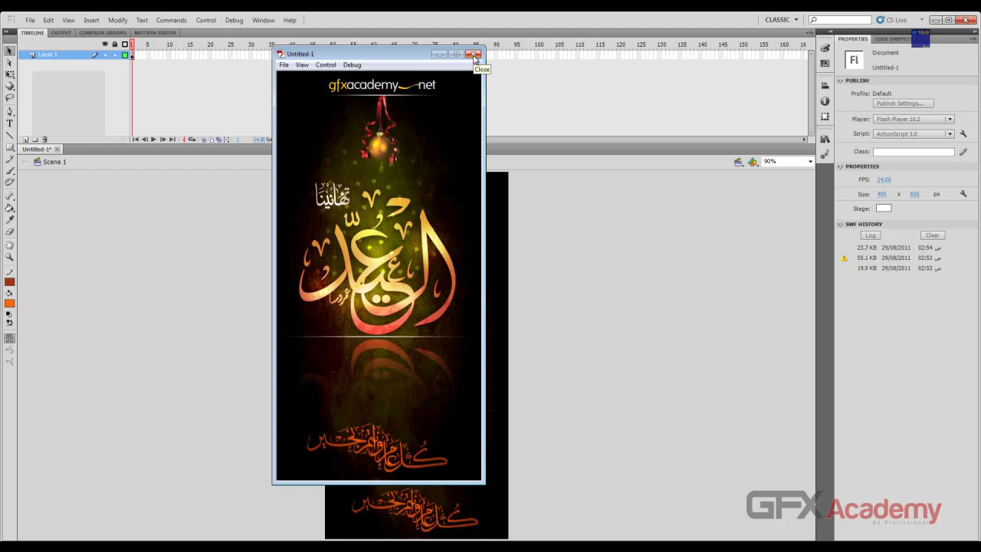
drag(389, 59, 430, 87)
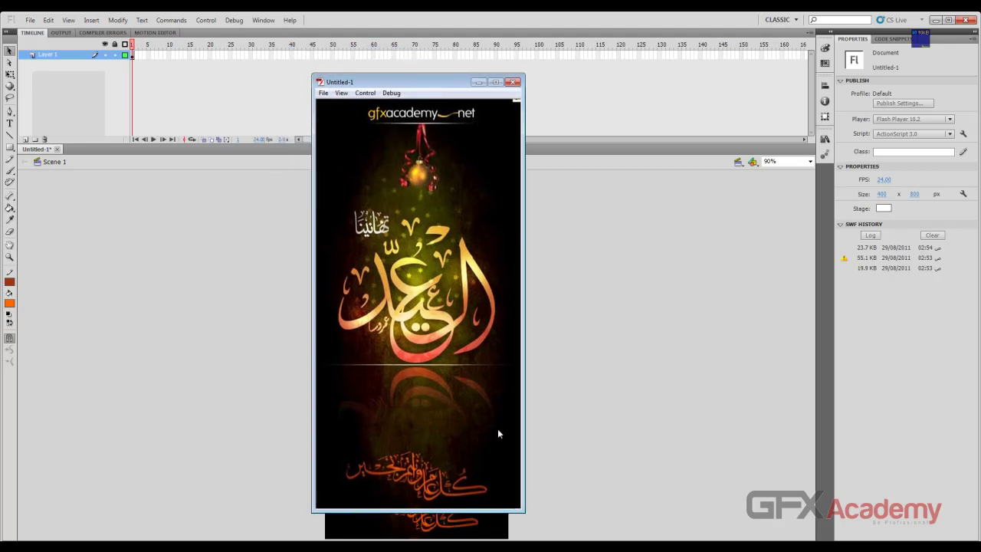
click(512, 82)
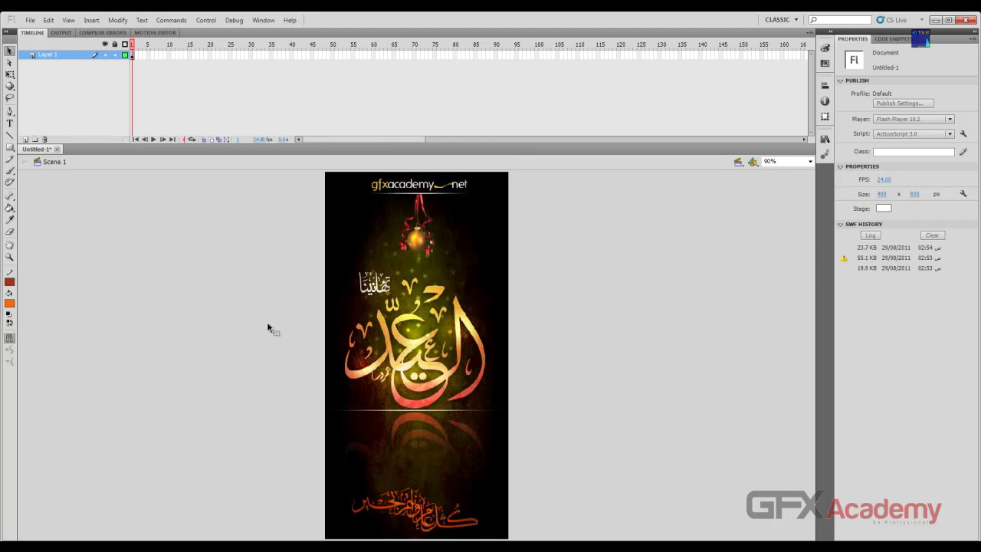
Select the banner artwork on the stage to check its object type in the properties, and deselect it.
click(349, 305)
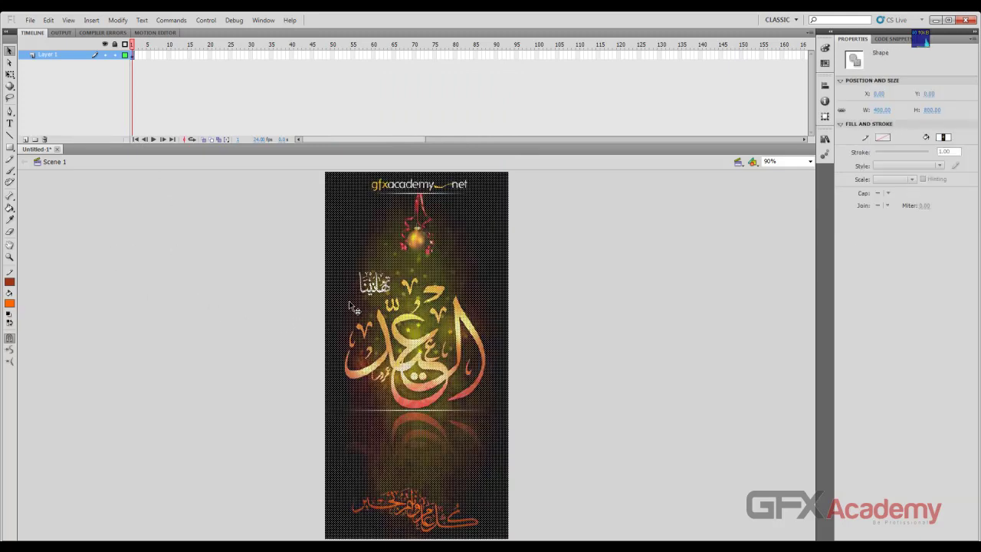
key(Escape)
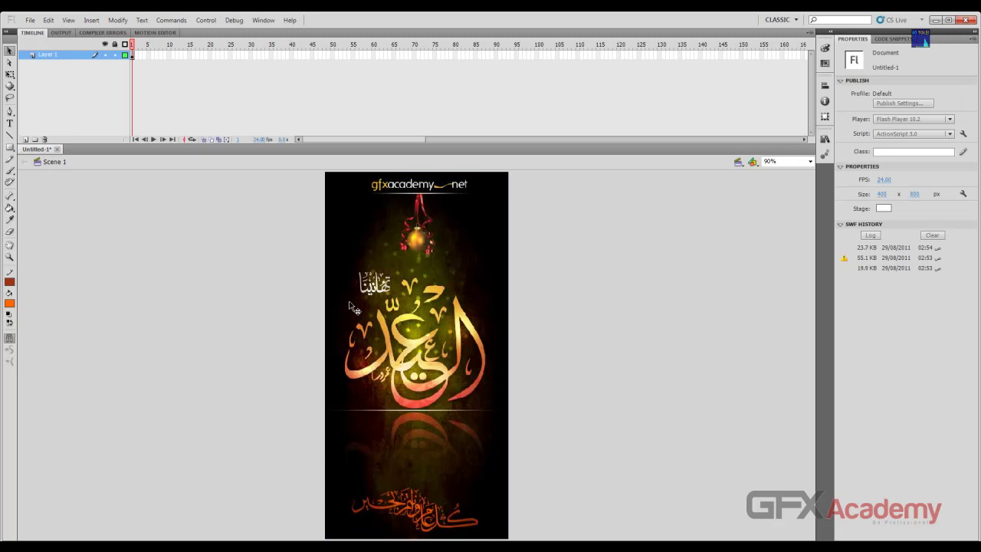
click(361, 290)
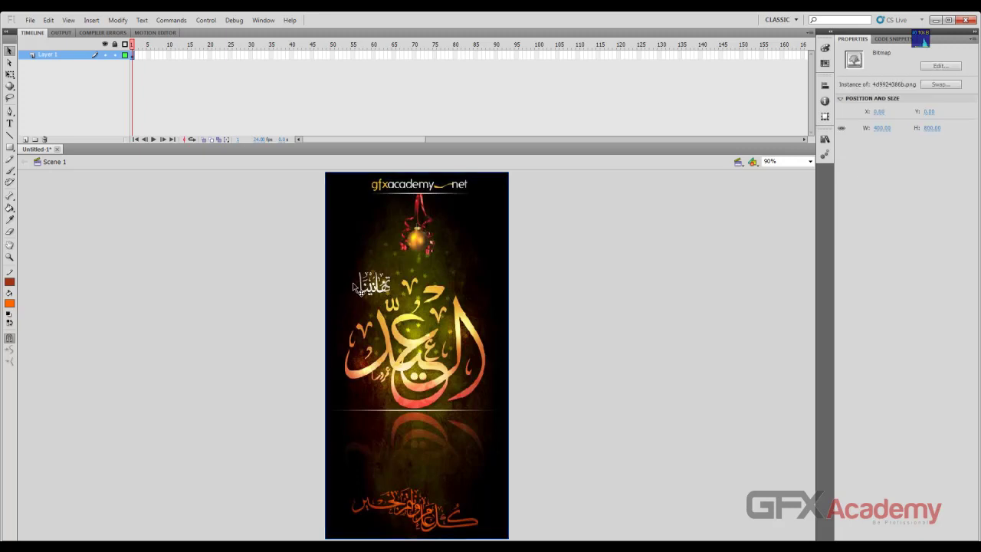
key(Escape)
click(462, 242)
key(Escape)
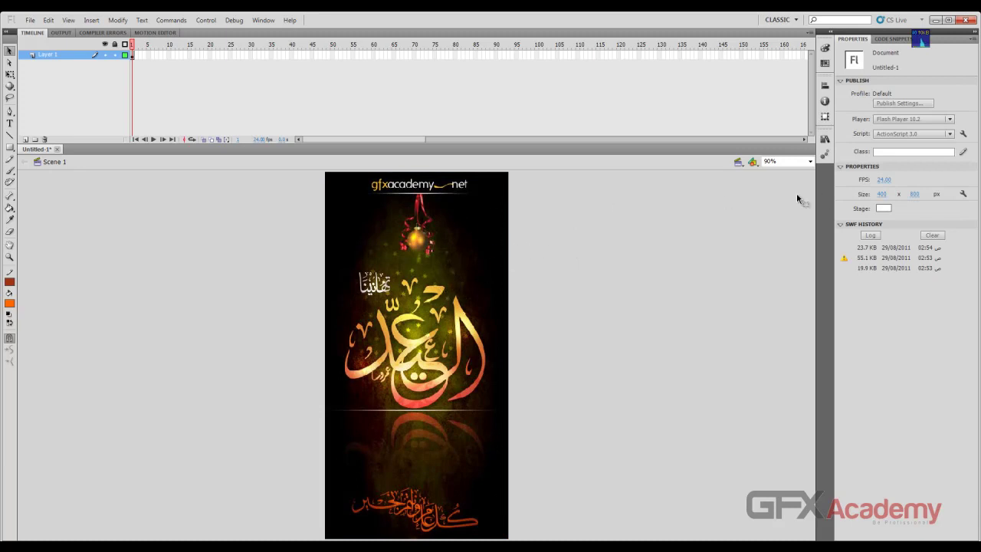
Update the library bitmap 4d9924386b.png from its source file on the desktop and close the update dialog.
click(825, 140)
click(824, 140)
click(825, 139)
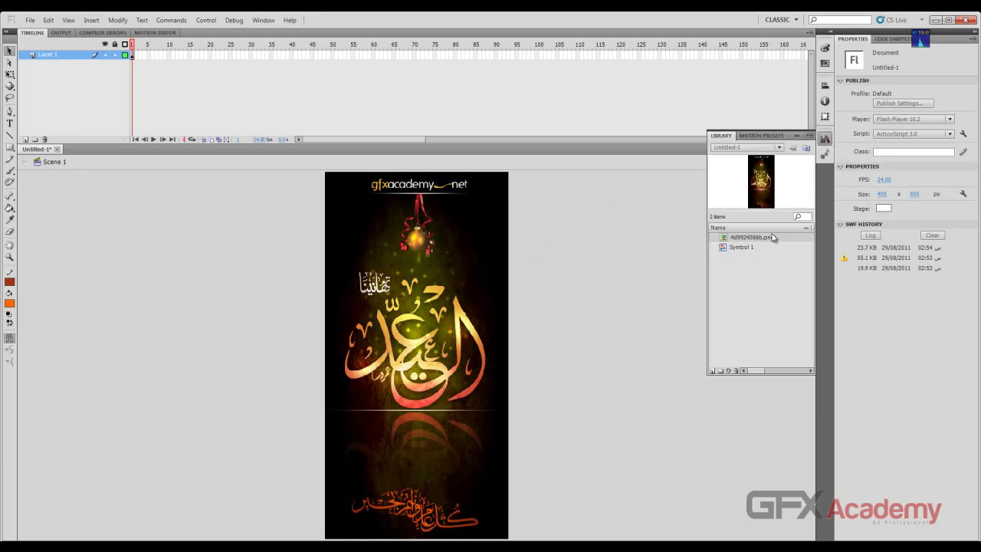
right_click(767, 238)
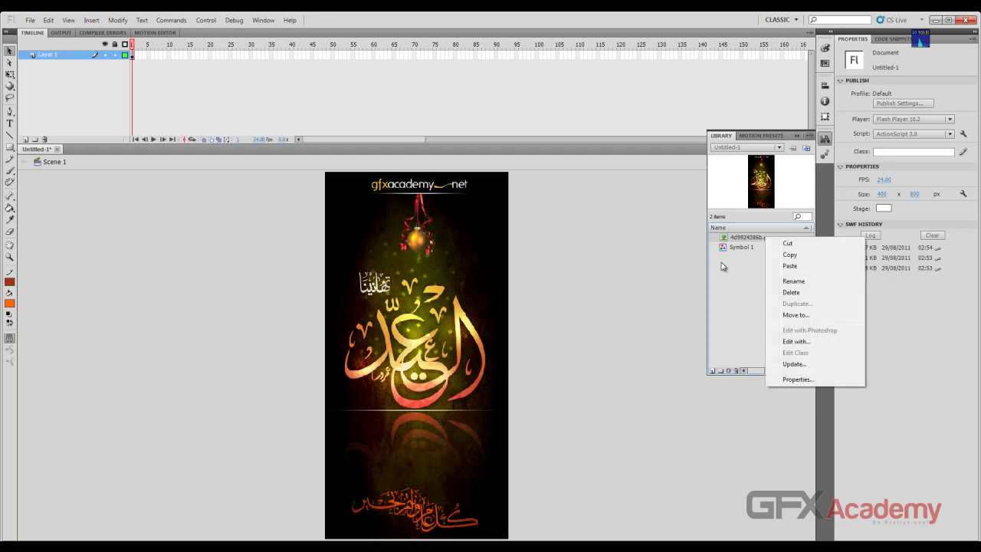
click(793, 364)
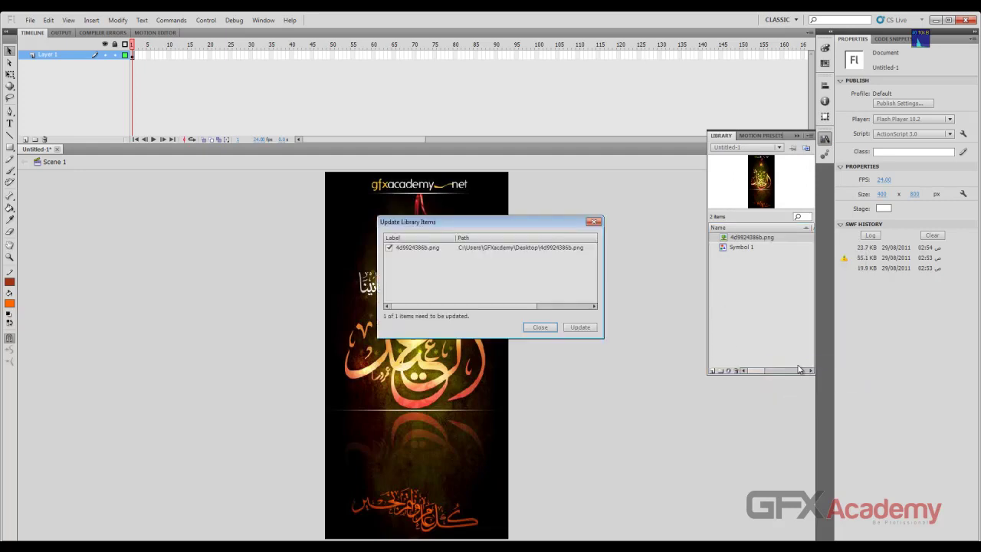
drag(502, 227, 491, 315)
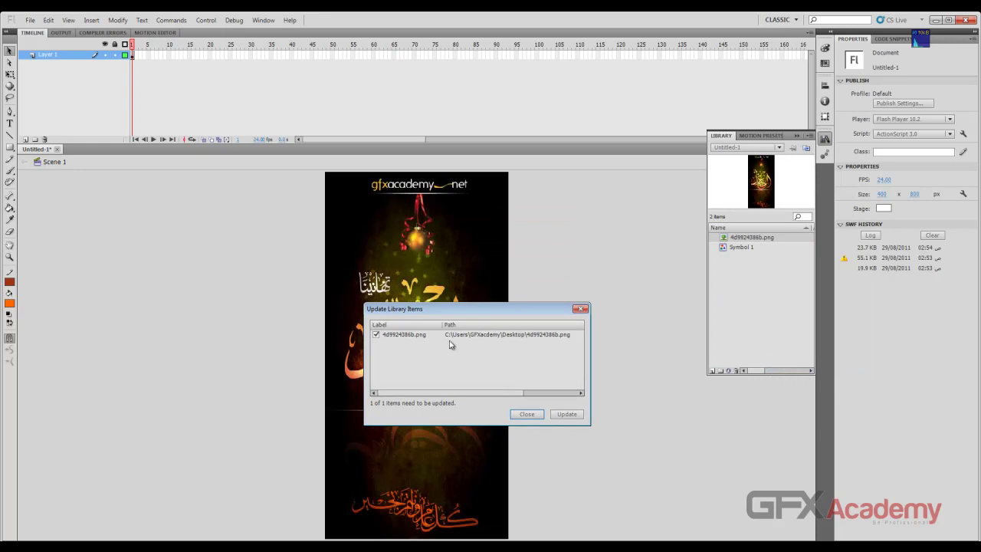
click(568, 414)
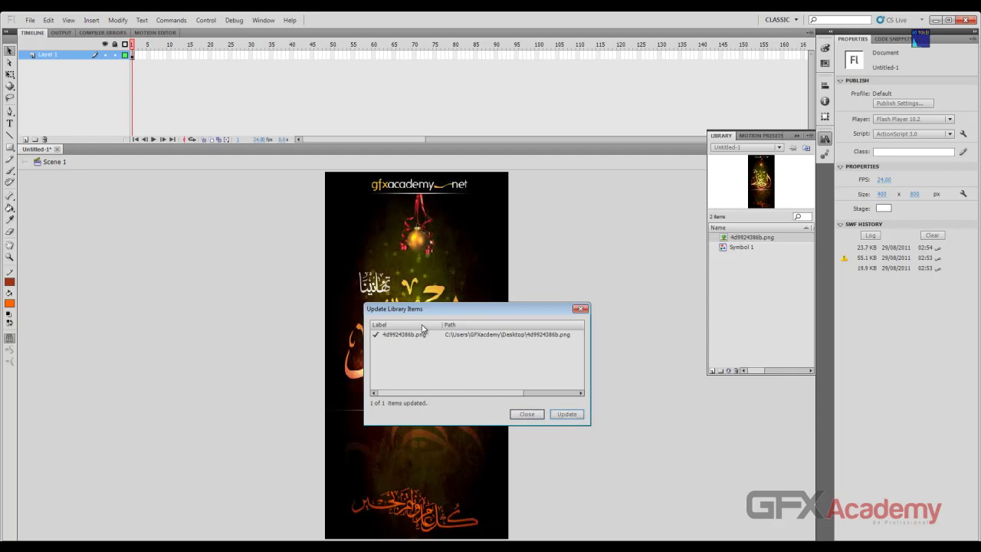
click(580, 309)
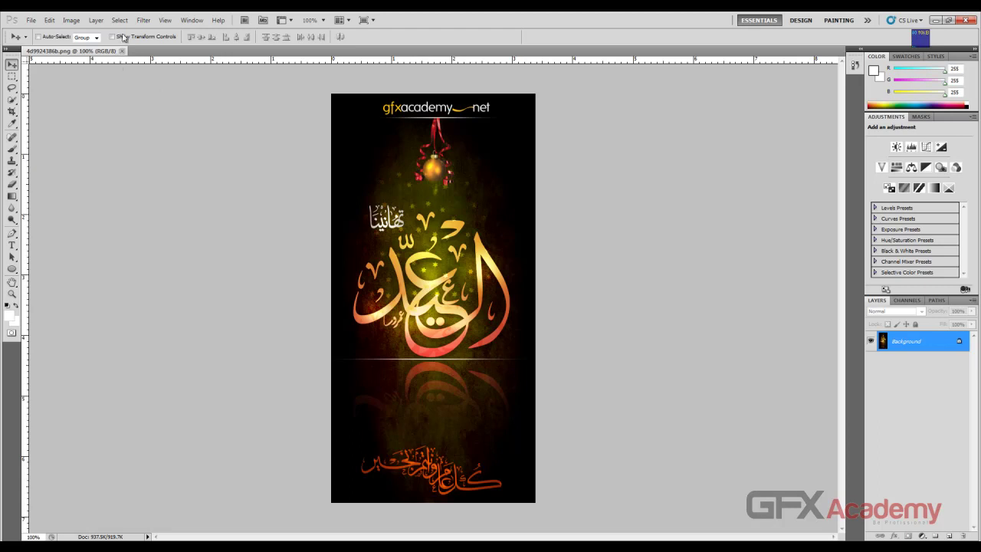
In Photoshop, apply a Black & White adjustment with the Default preset to 4d9924386b.png.
click(71, 19)
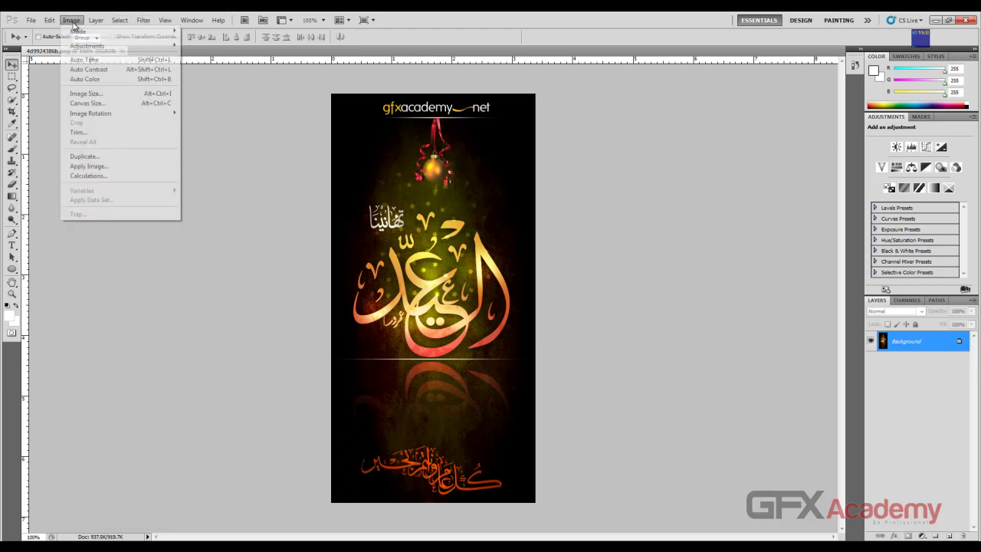
mouse_move(129, 48)
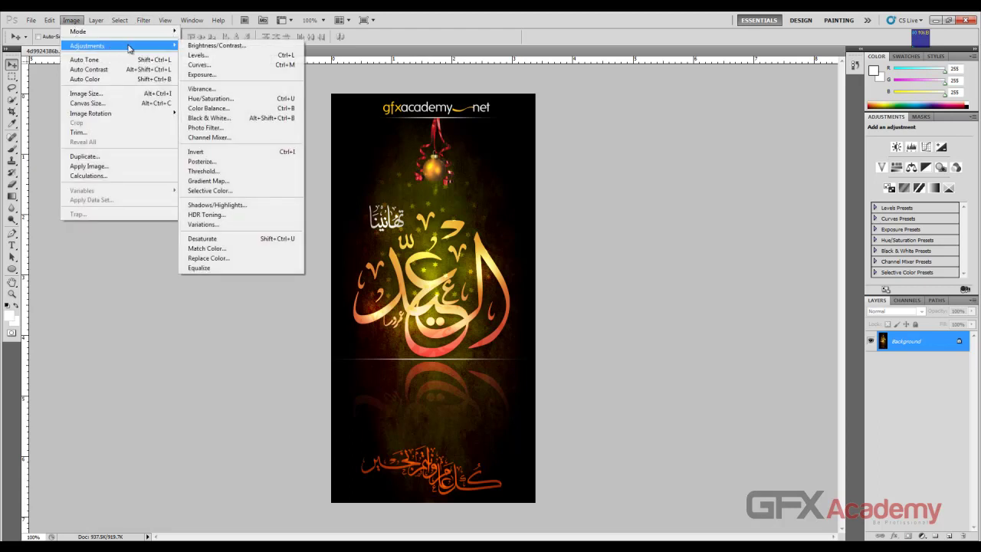
click(238, 119)
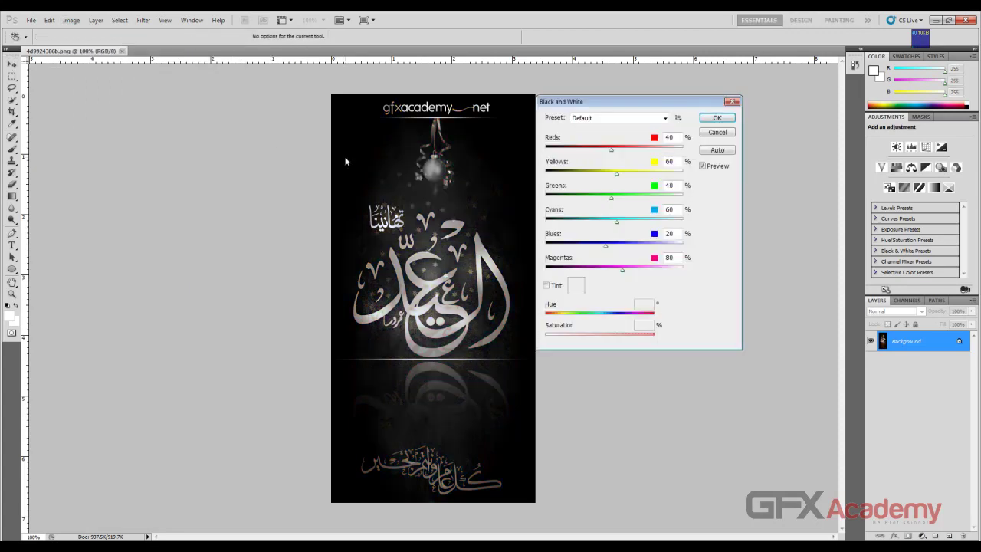
click(713, 117)
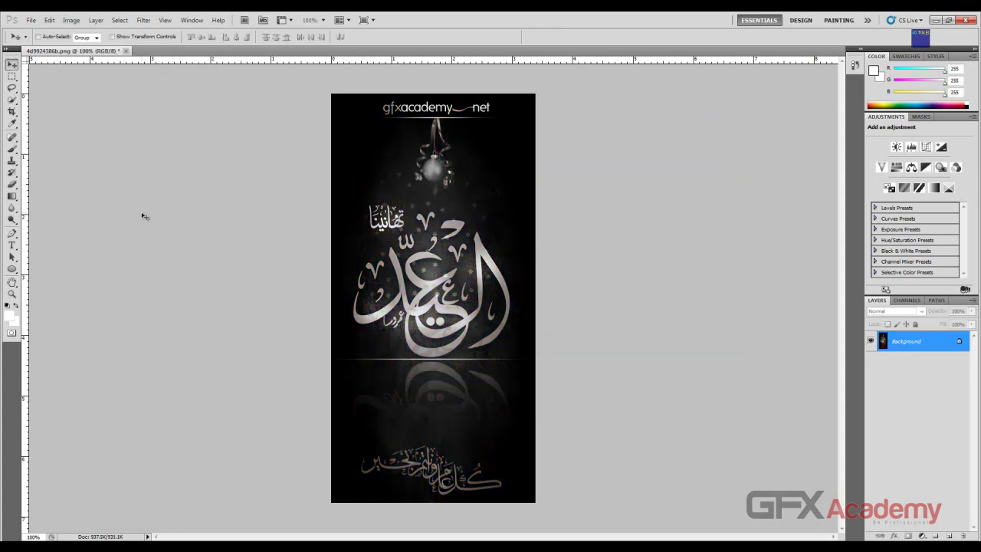
Review the file formats available for saving the image under a new name, and cancel without saving.
click(31, 20)
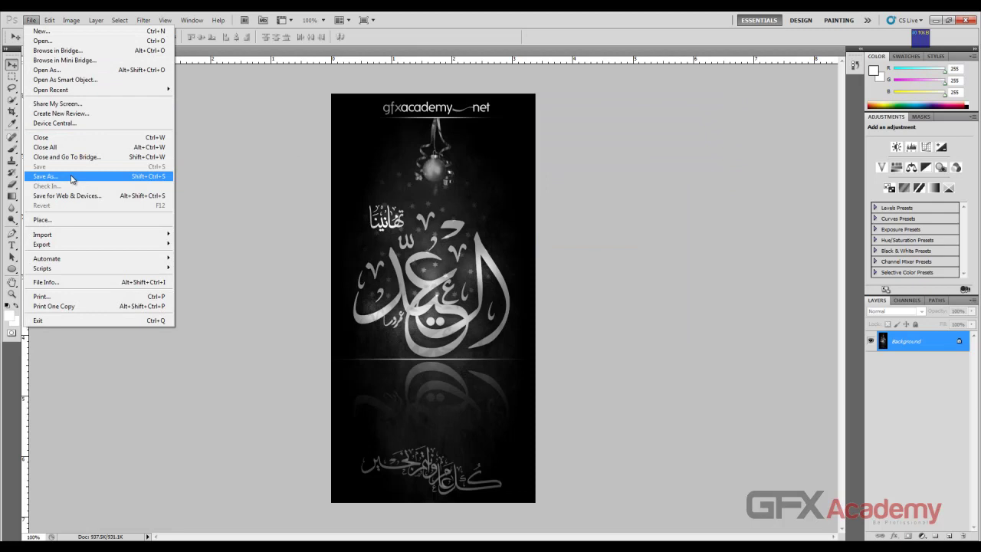
click(71, 177)
click(573, 283)
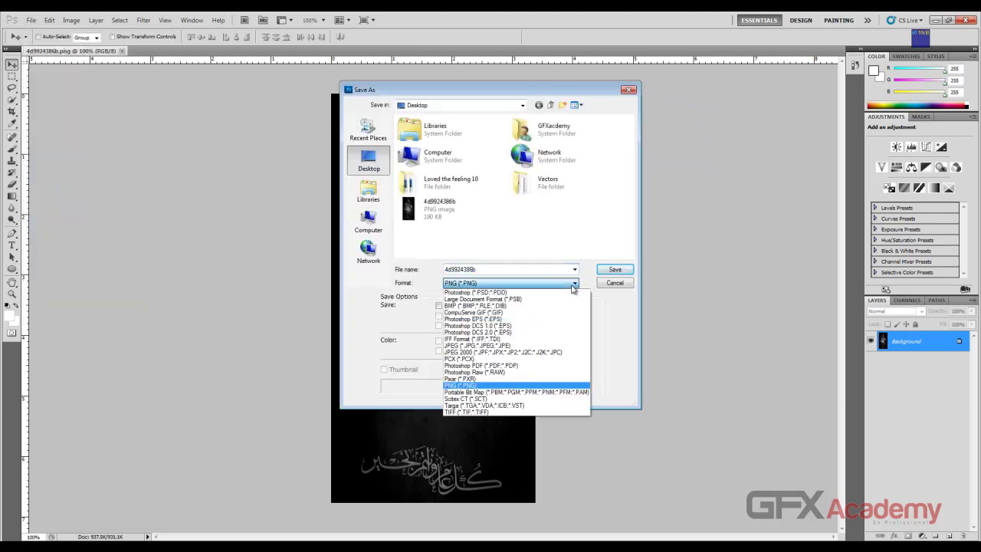
click(617, 283)
click(616, 284)
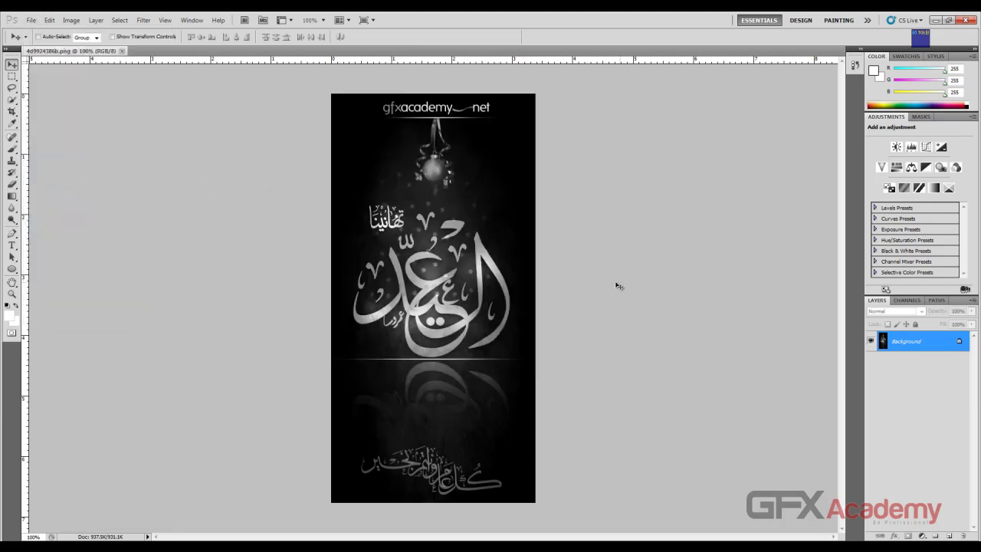
Switch to the desktop, move the 4d9924386b image beside the Vectors folder, and view it in Windows Photo Viewer.
click(934, 20)
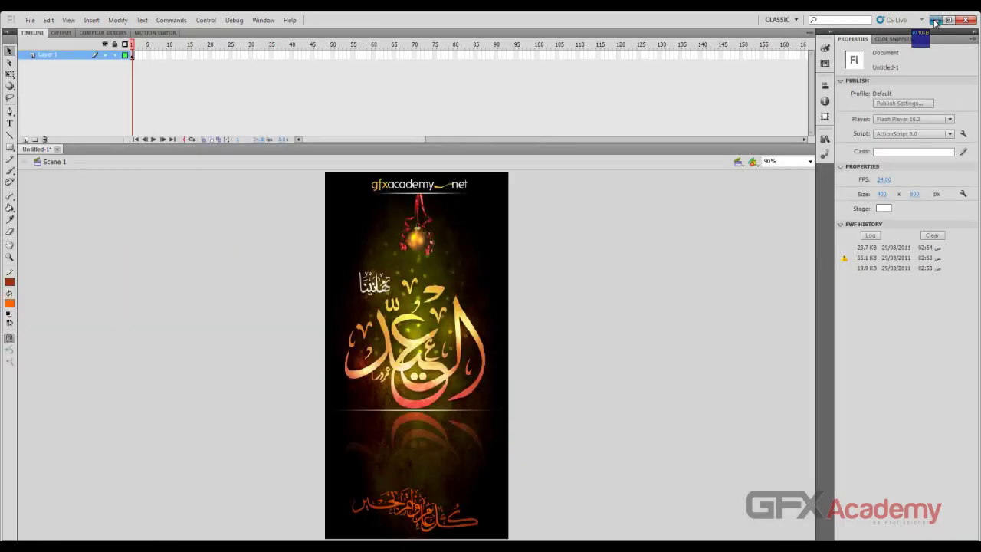
click(935, 21)
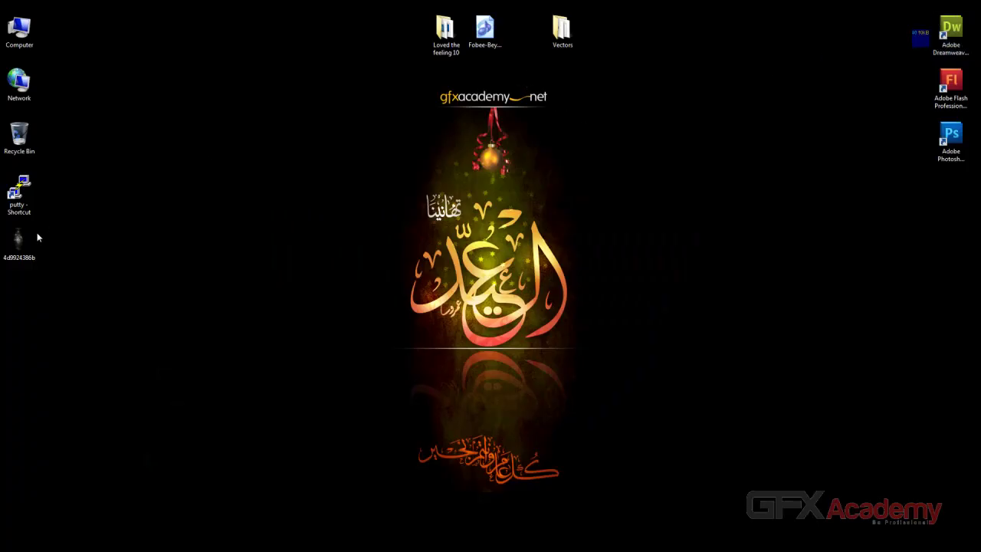
drag(37, 237, 528, 29)
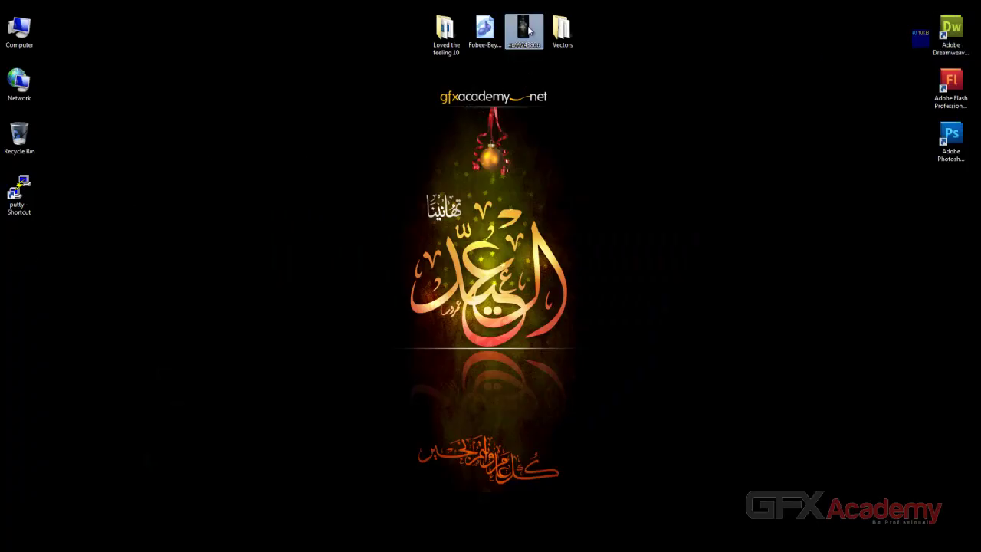
double_click(528, 28)
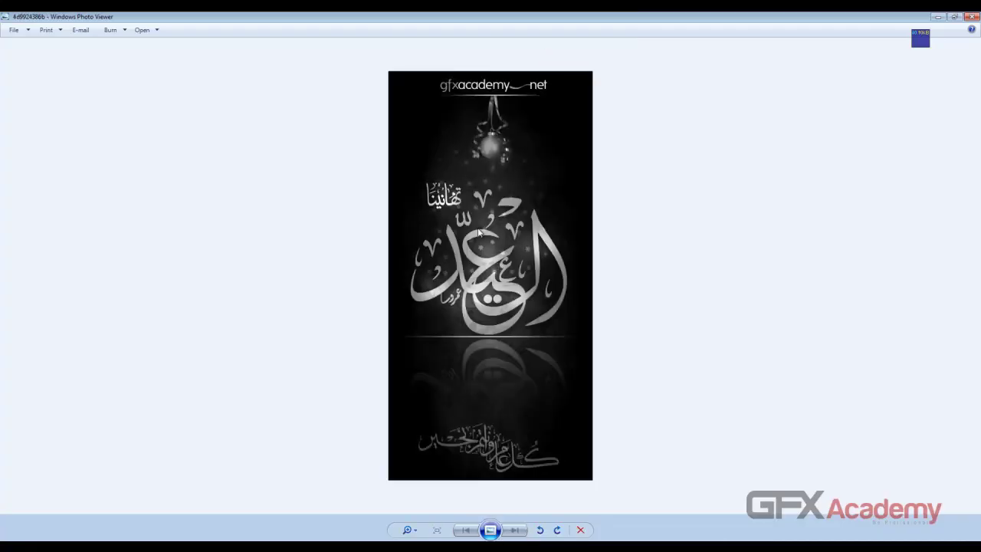
click(971, 17)
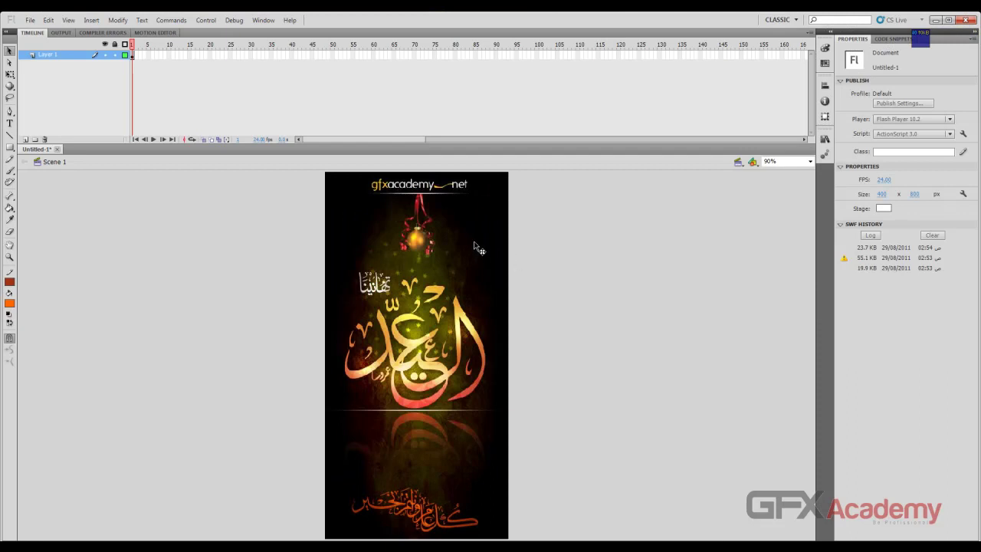
In Flash, update the library bitmap 4d9924386b.png from its edited source file and check its instance on the stage.
click(825, 138)
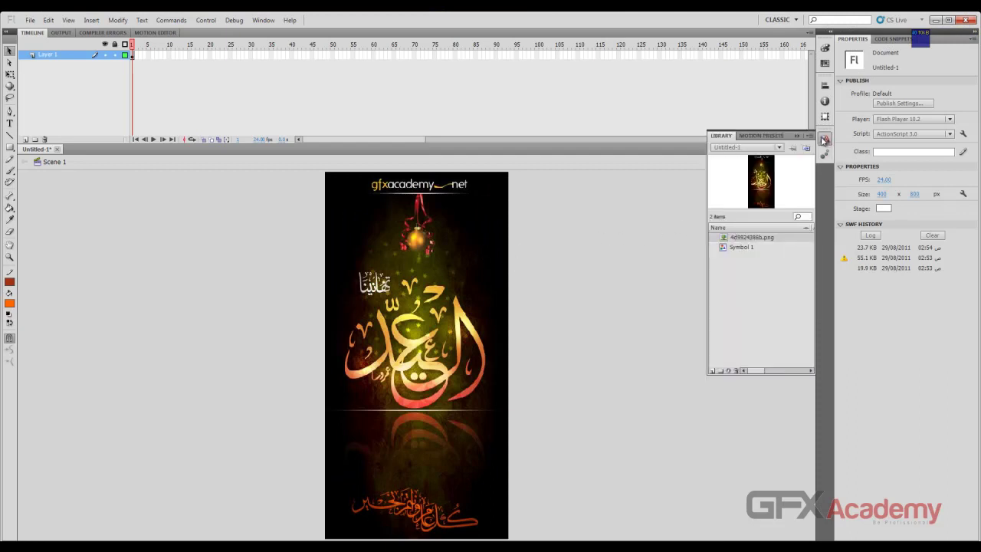
right_click(748, 239)
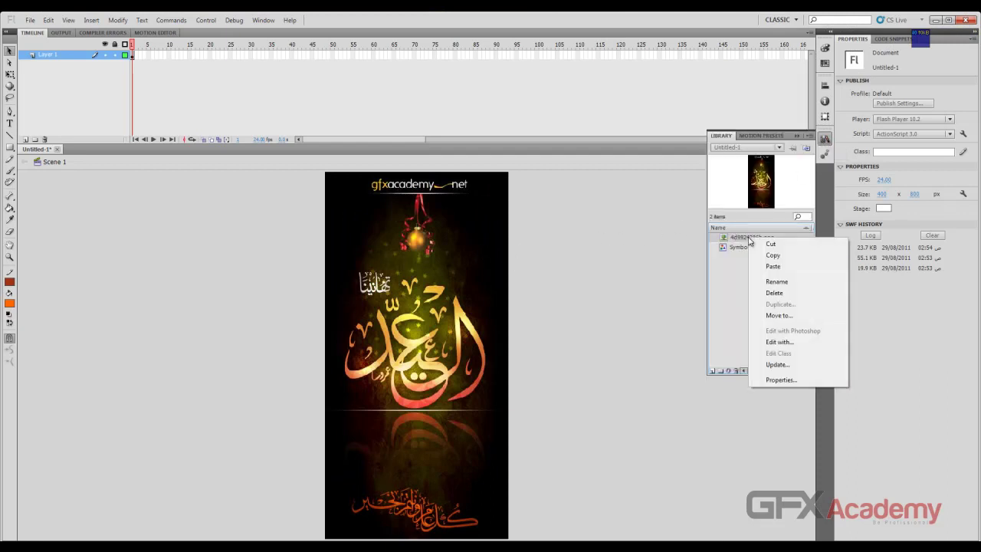
click(773, 365)
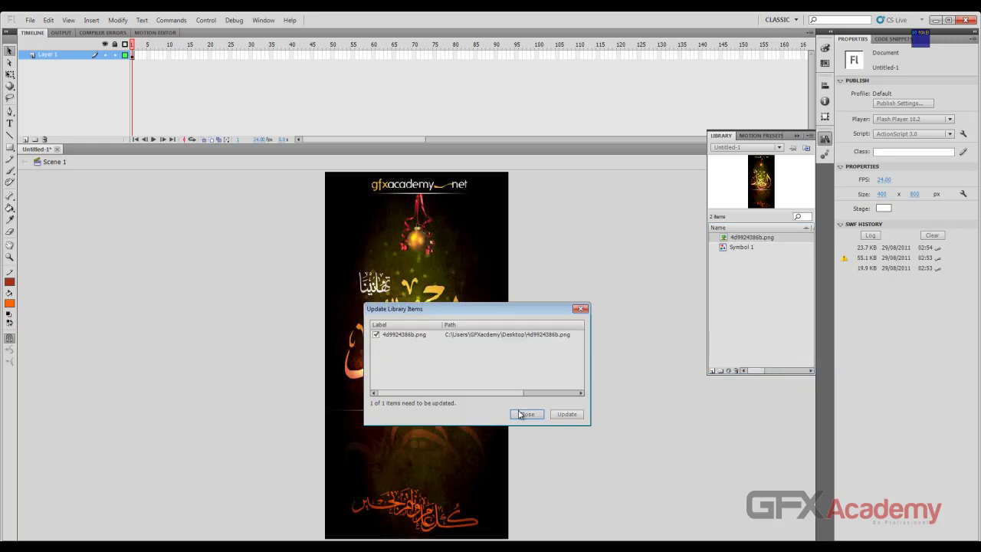
click(566, 414)
click(581, 310)
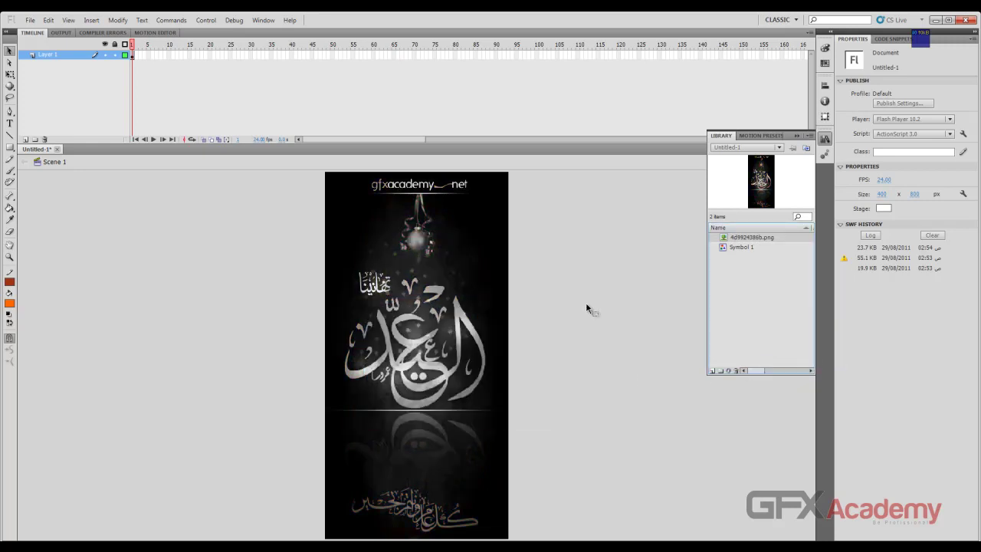
key(ctrl+l)
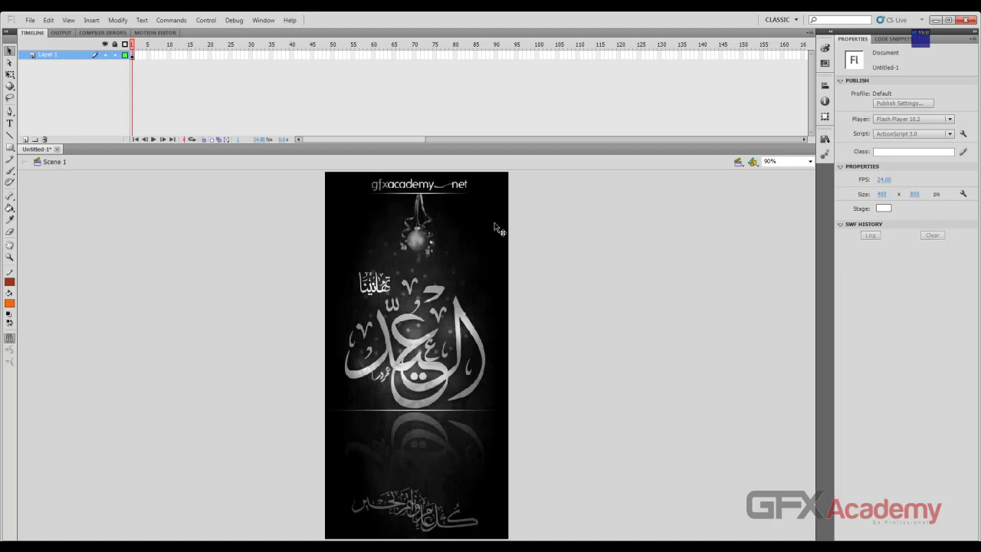
click(455, 217)
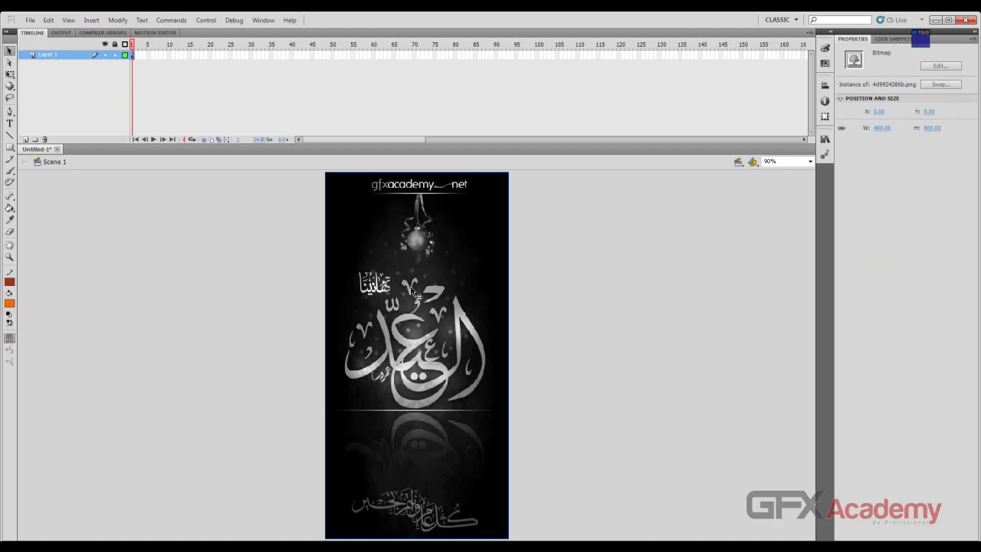
click(549, 261)
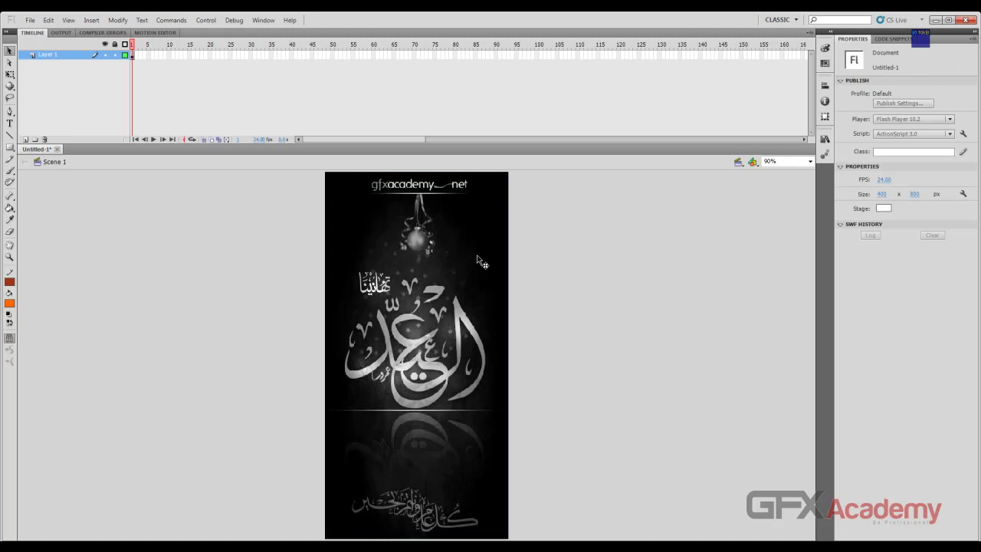